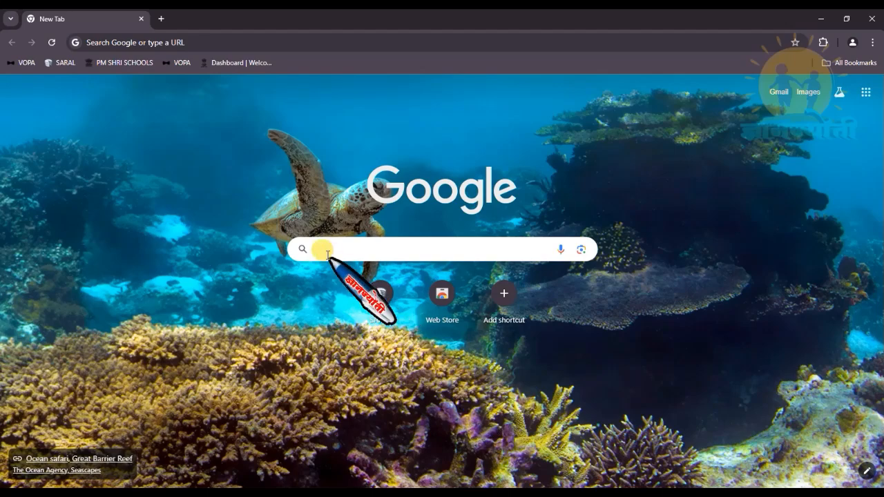
# - Search Google for 'udise plus' using the autocomplete suggestion after typing udise
pyautogui.click(321, 249)
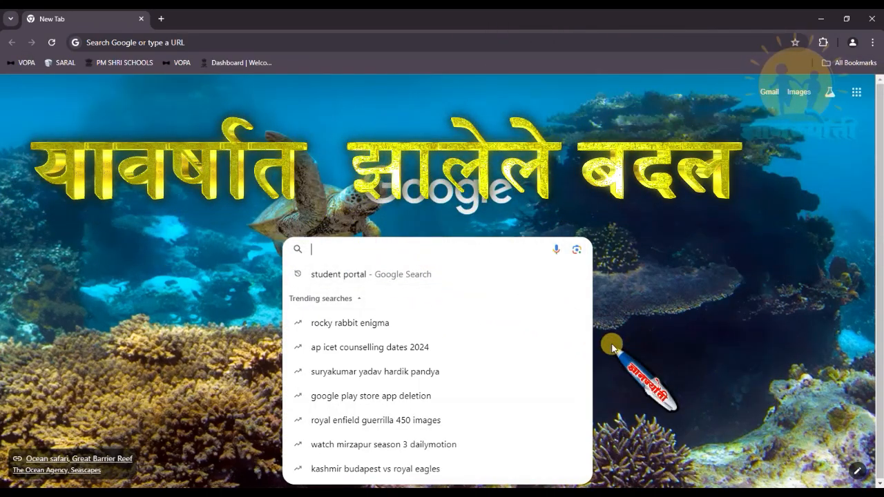
pyautogui.write('u')
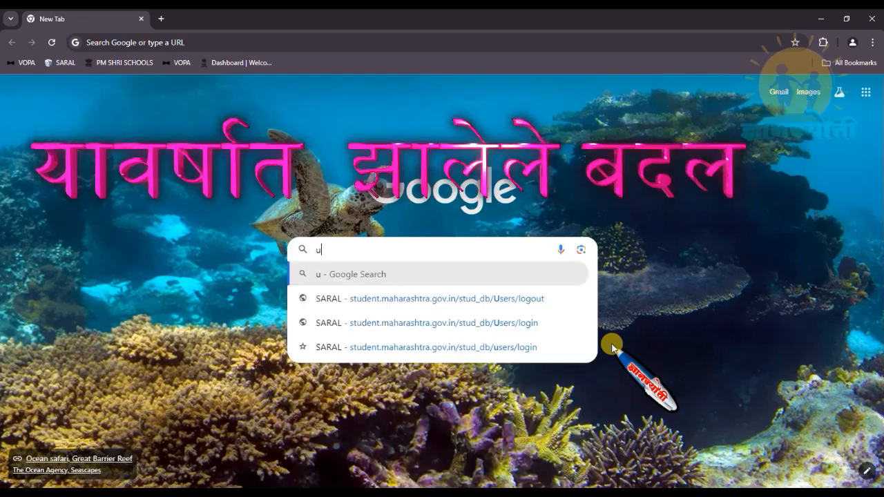
pyautogui.write('dise')
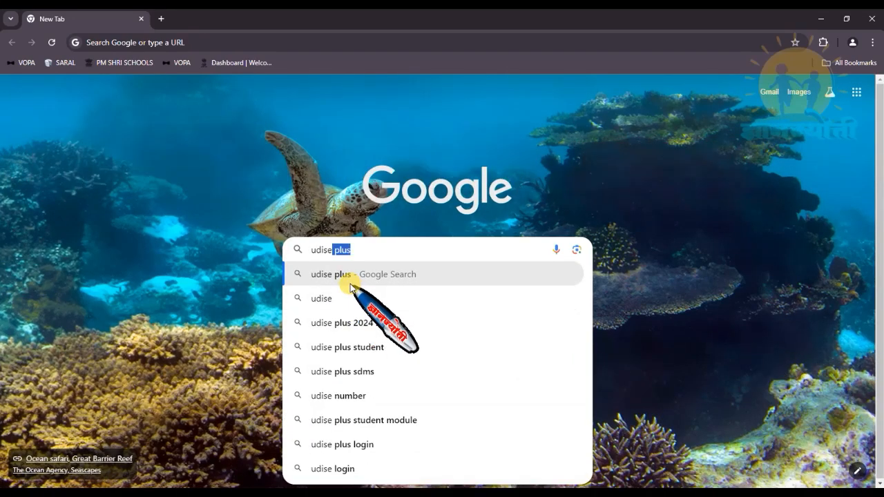
pyautogui.click(329, 275)
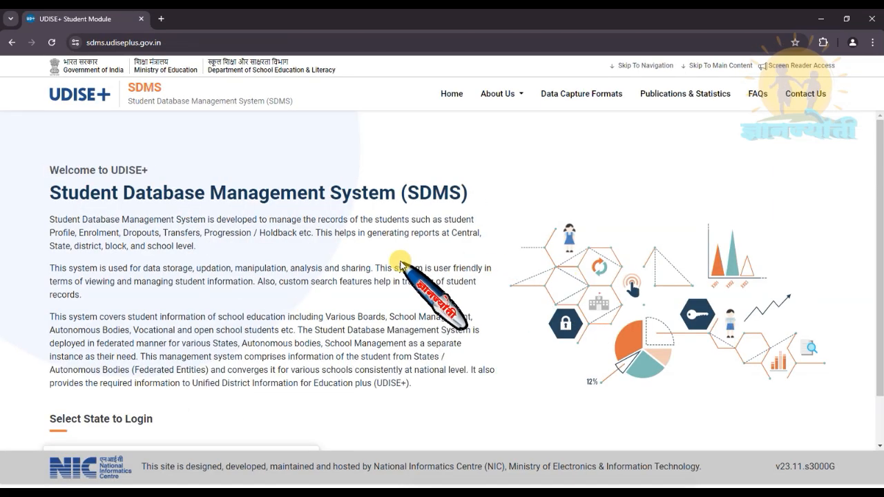
# - Select MAHARASHTRA as the login state and go to its SDMS login page
pyautogui.scroll(-1, 401, 264)
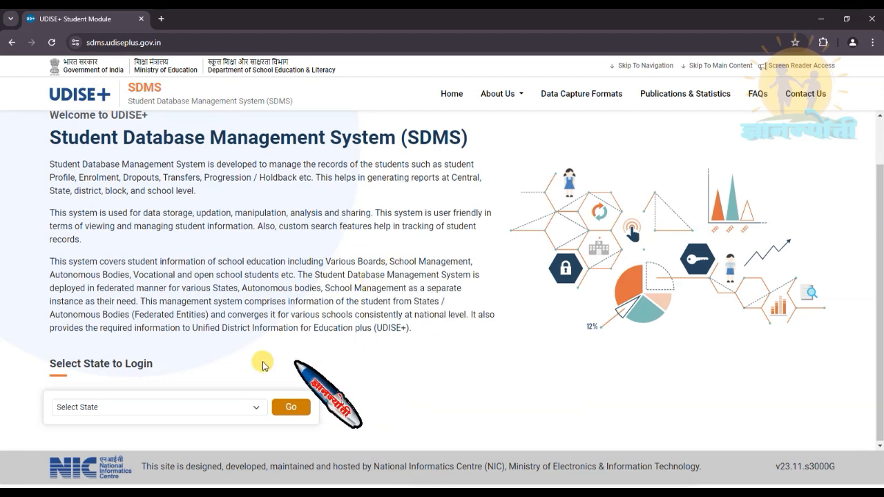
pyautogui.click(253, 407)
pyautogui.scroll(-3, 169, 334)
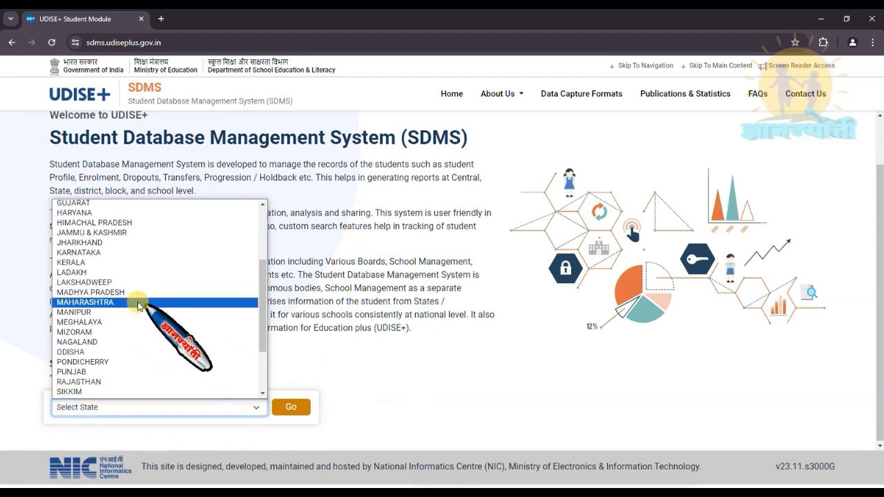
pyautogui.click(123, 304)
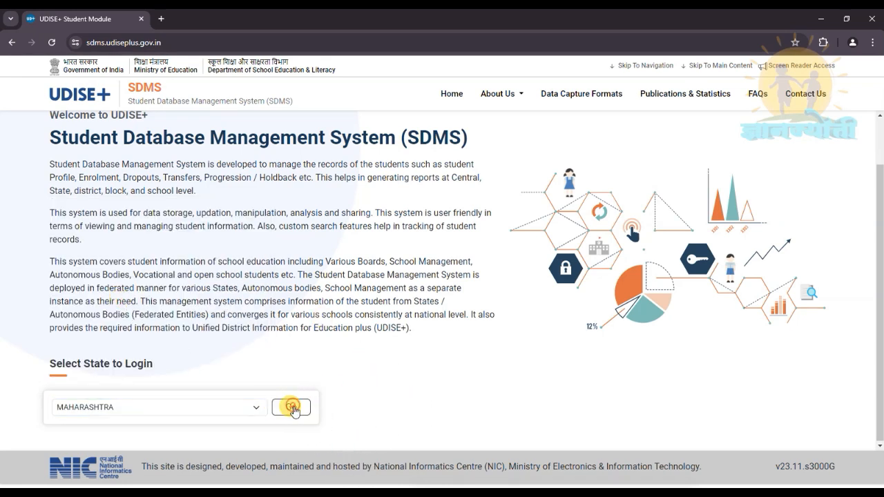
pyautogui.click(293, 409)
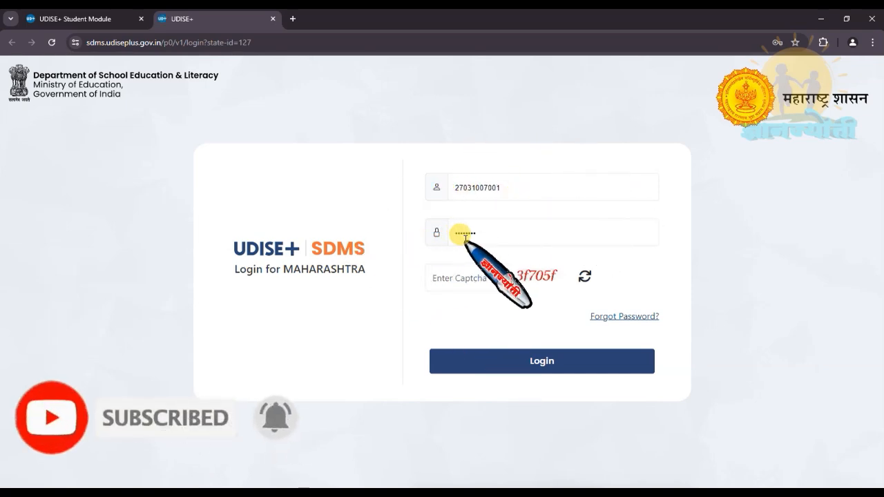
# - Enter the displayed captcha code and log in to the school account
pyautogui.click(438, 273)
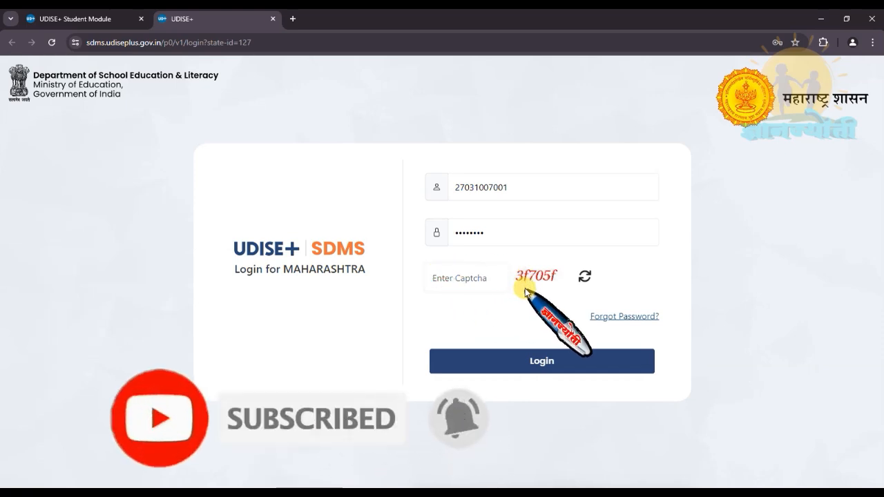
pyautogui.write('3')
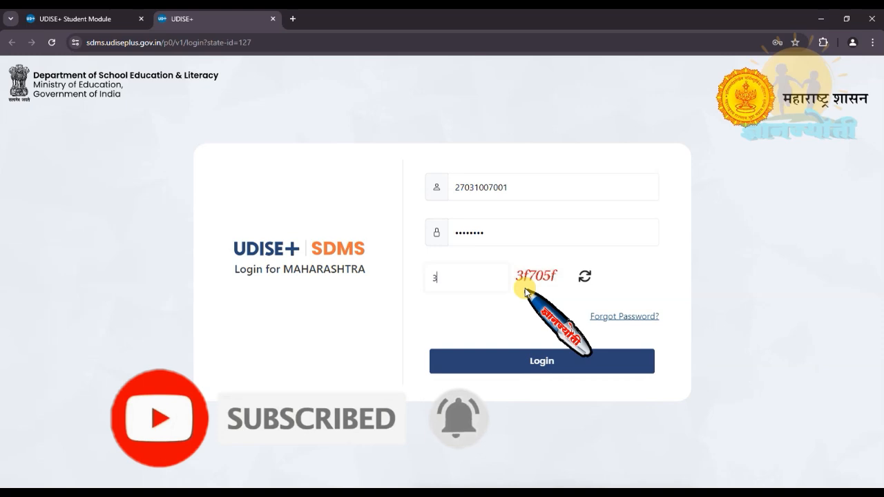
pyautogui.write('f705f')
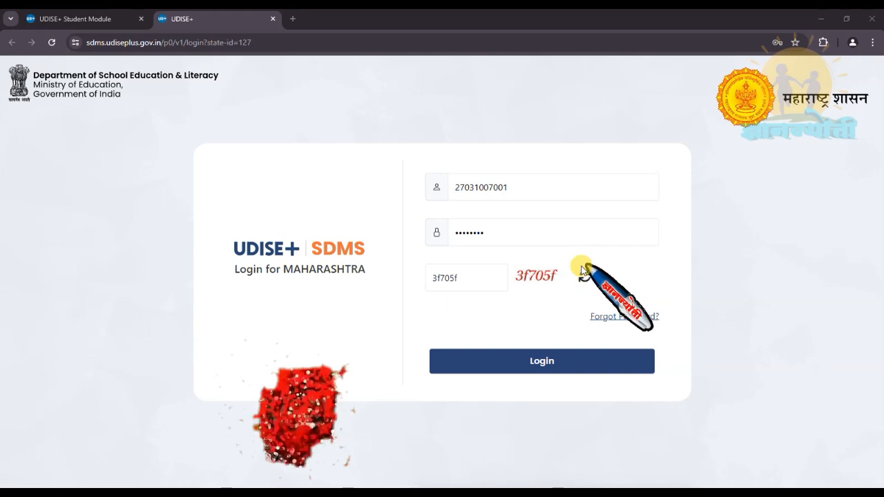
pyautogui.click(527, 371)
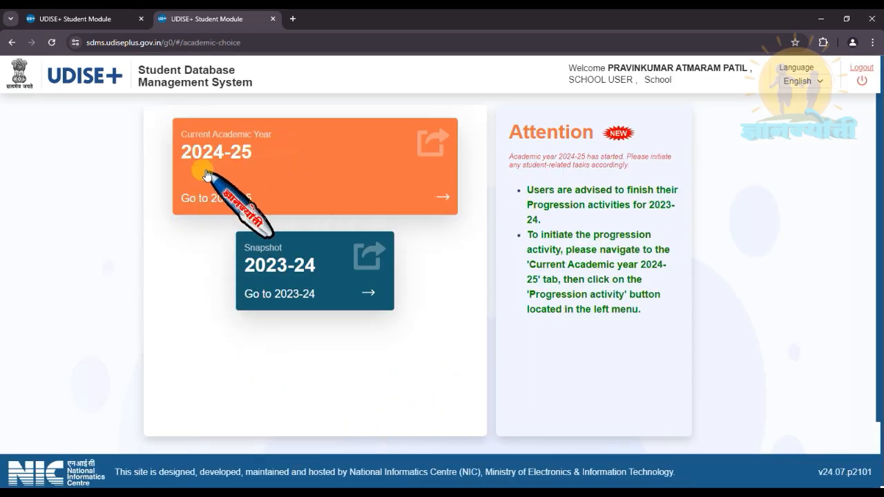
# - Open academic year 2024-25, dismiss the school notice, and check that Class I has no students
pyautogui.click(283, 163)
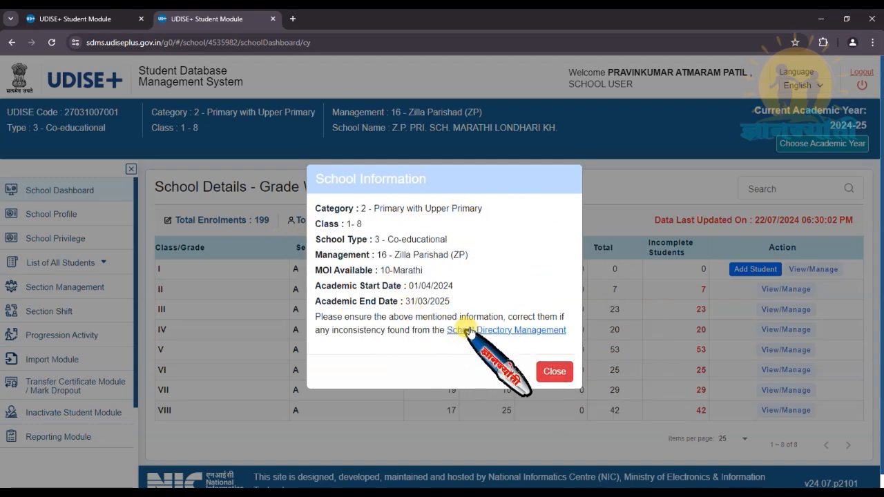
pyautogui.click(549, 371)
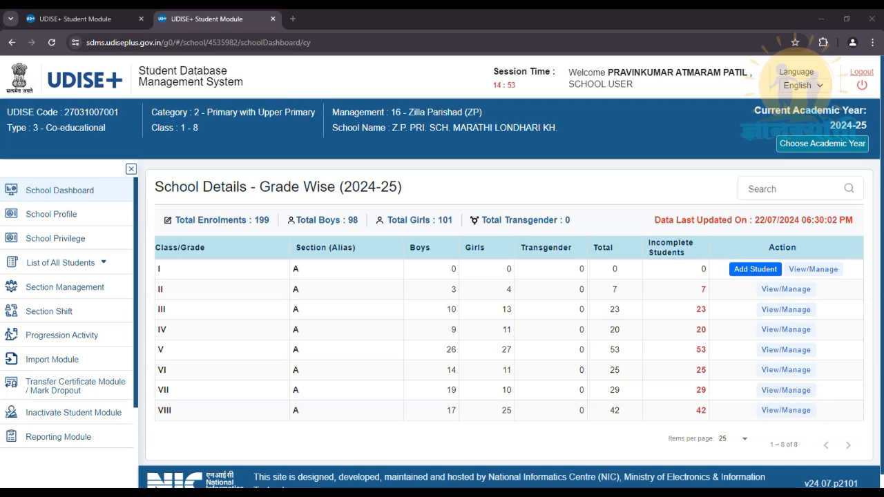
pyautogui.click(819, 270)
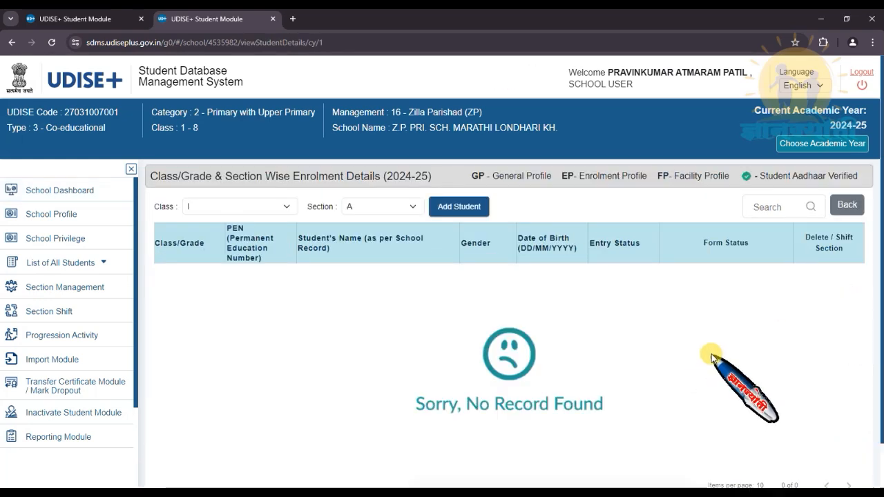
pyautogui.click(11, 43)
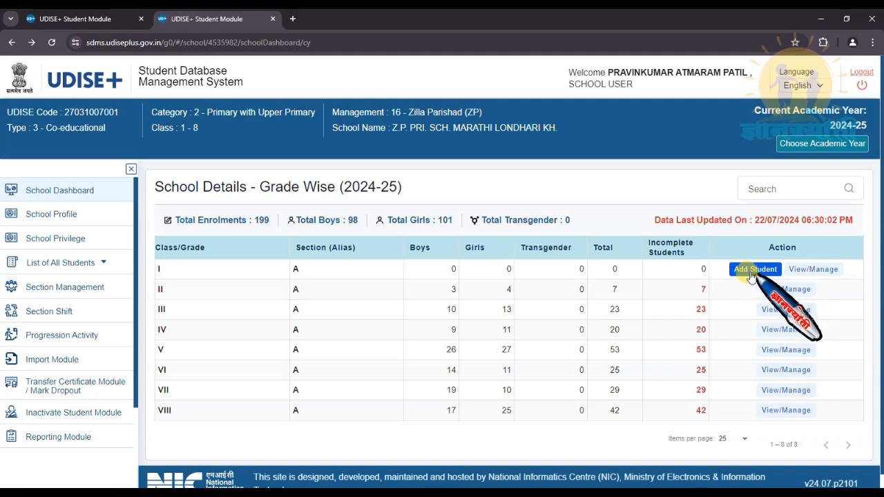
# - Add a Class I student, entering the student's full name and gender 2-Female
pyautogui.click(755, 269)
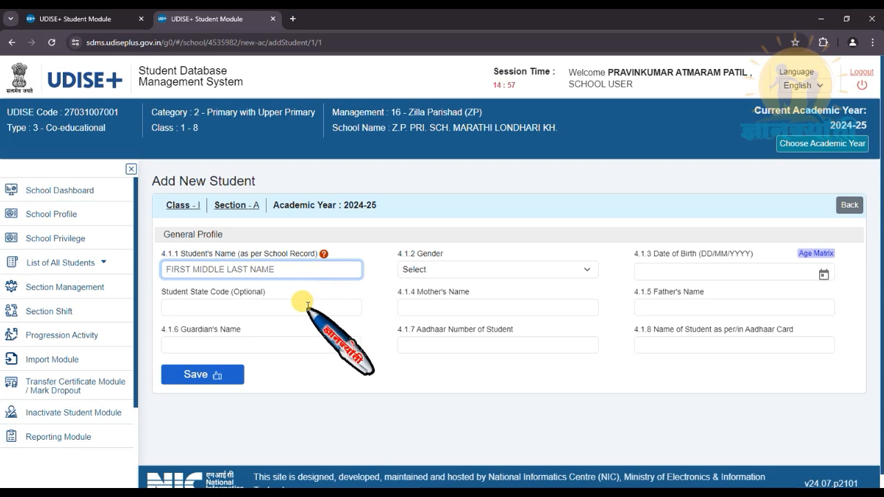
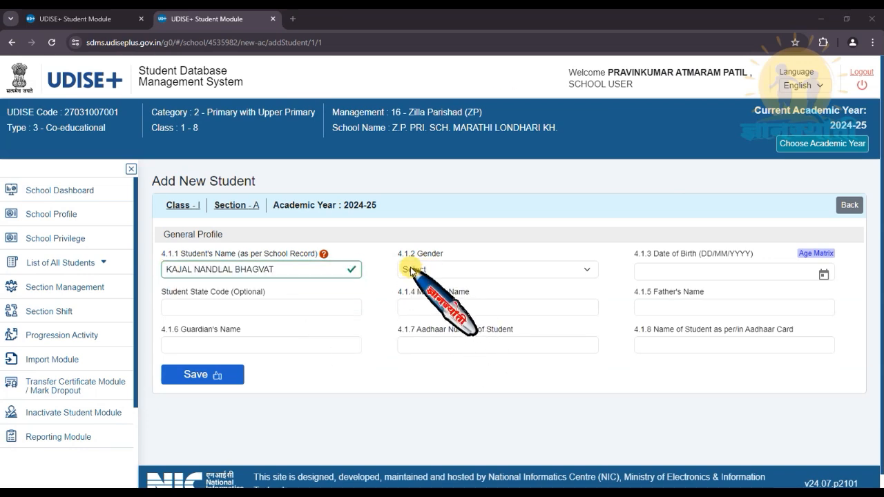
pyautogui.click(586, 271)
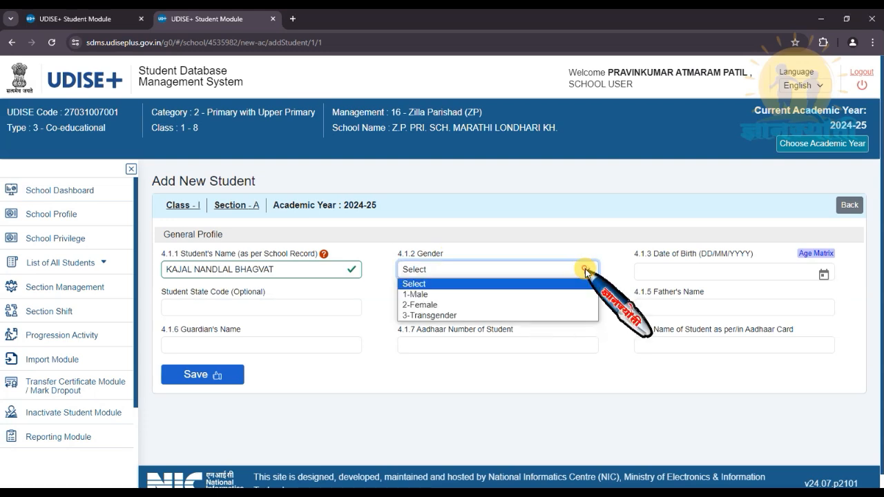
pyautogui.click(469, 304)
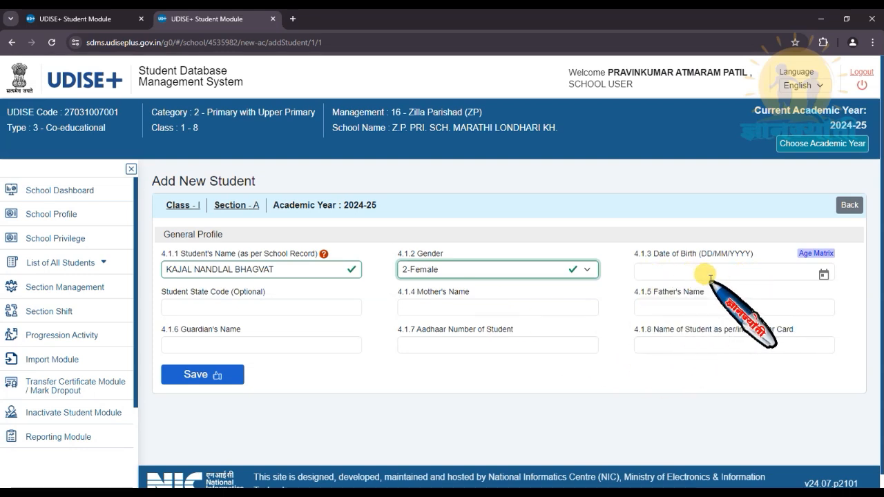
pyautogui.click(823, 273)
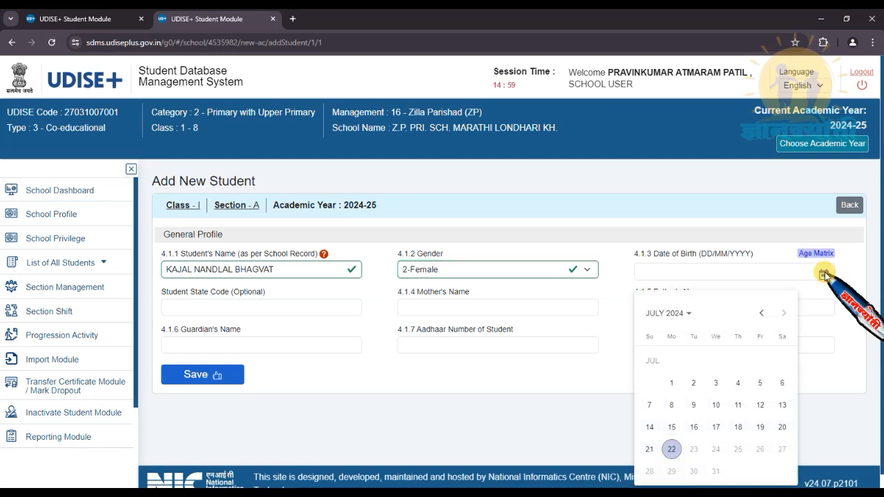
pyautogui.click(688, 314)
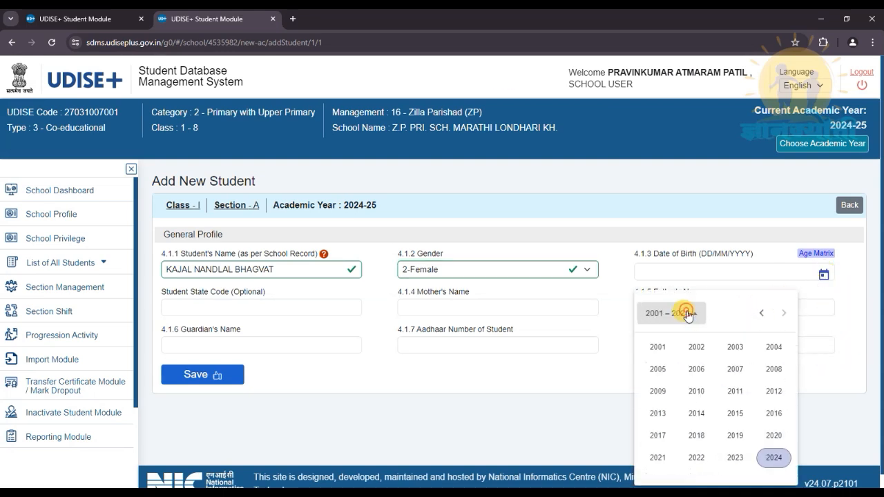
pyautogui.click(696, 435)
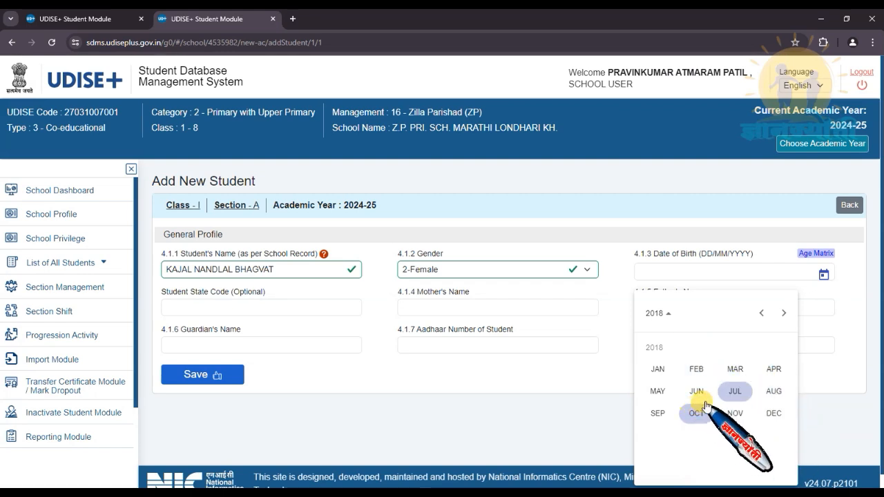
pyautogui.click(735, 369)
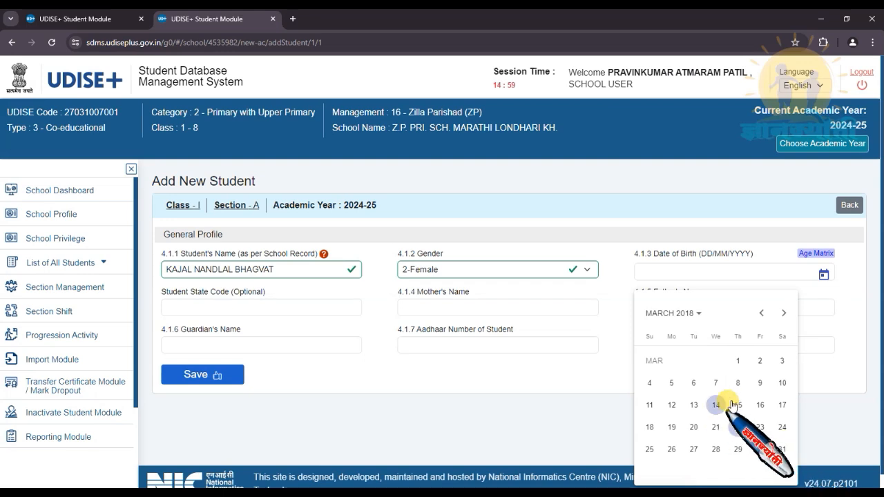
pyautogui.click(759, 383)
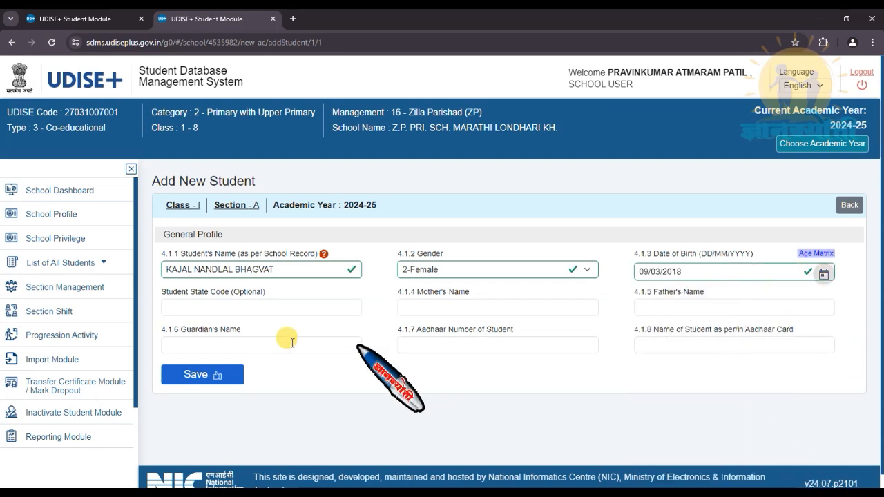
pyautogui.click(181, 308)
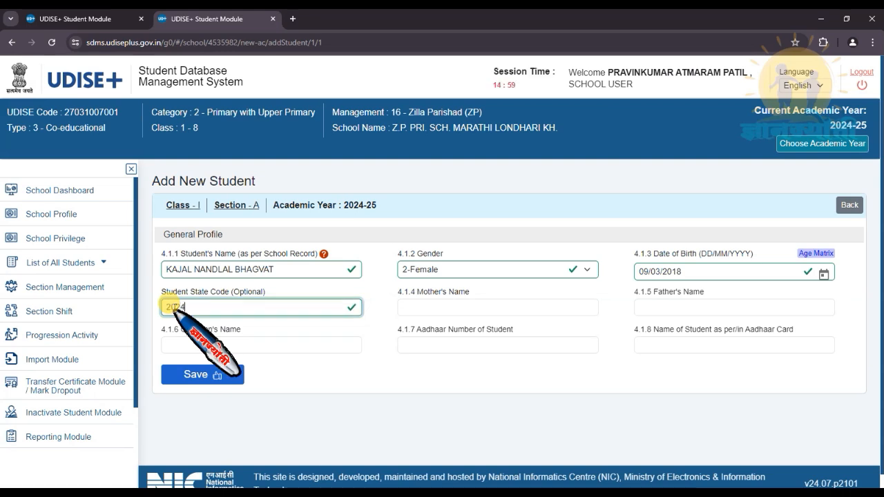
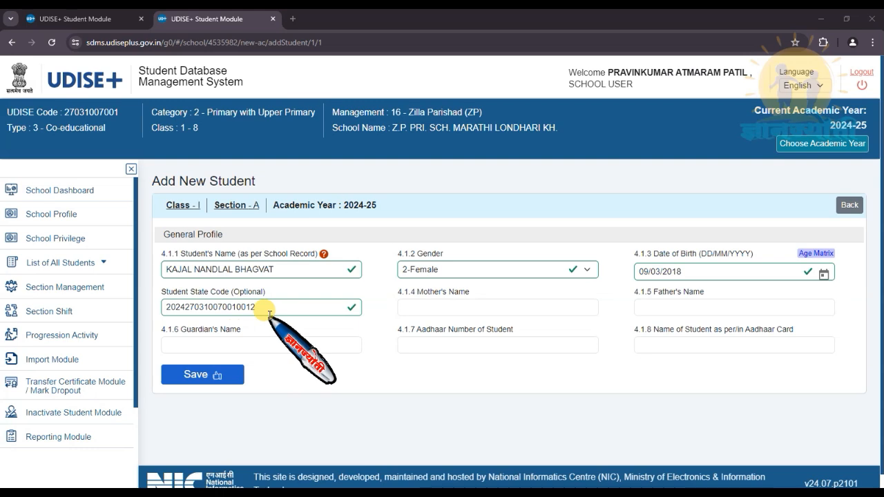
# - Complete the student state code and enter the mother's name
pyautogui.click(423, 304)
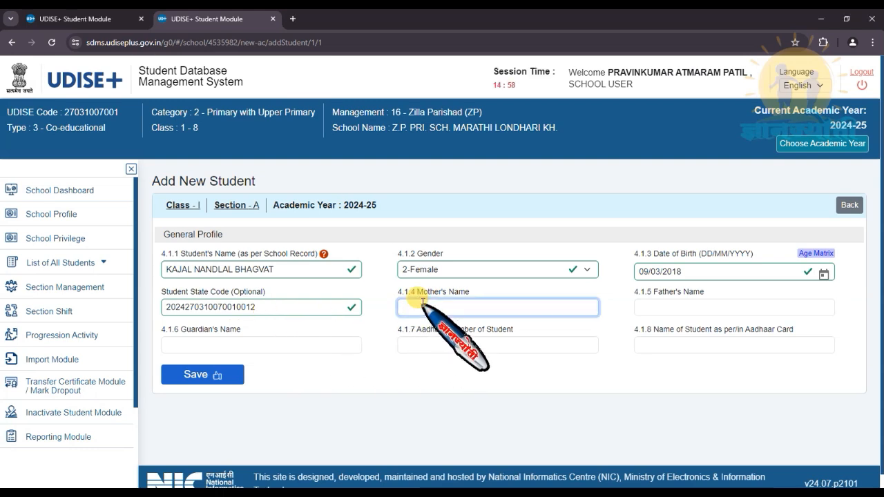
pyautogui.write('VANDANA')
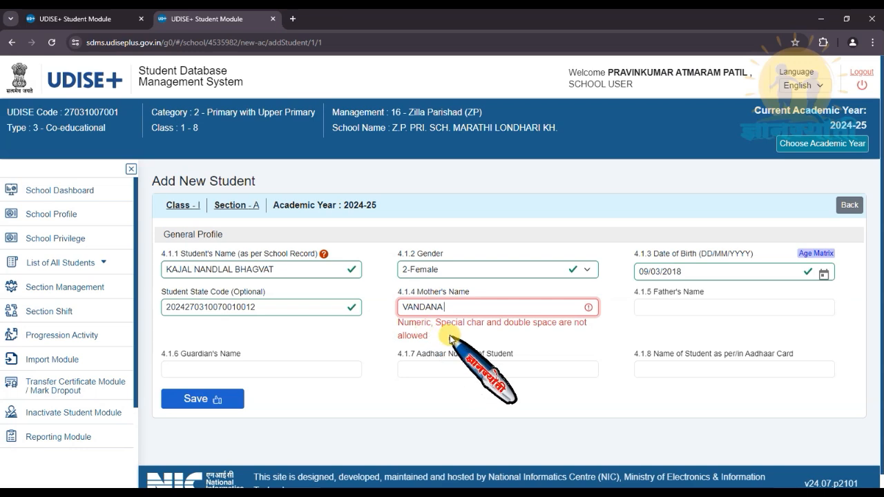
# - Remove the trailing spaces flagged on the mother's, student's and father's name fields
pyautogui.press('BackSpace')
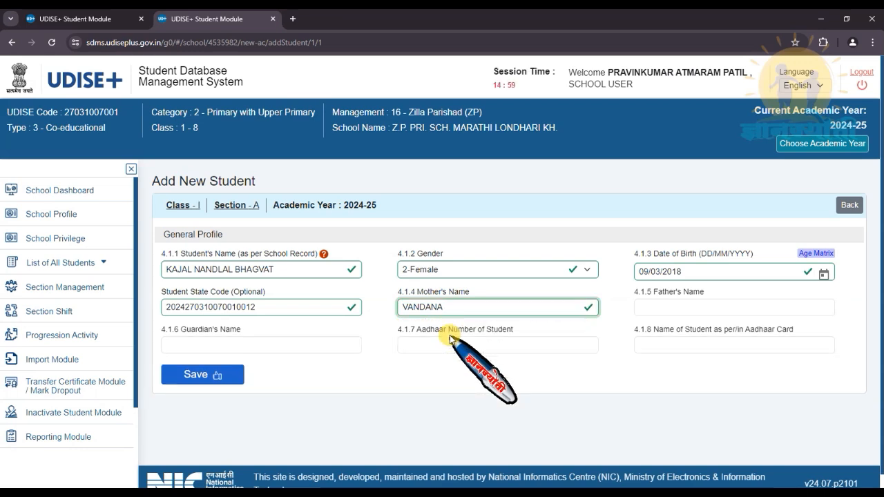
pyautogui.click(279, 269)
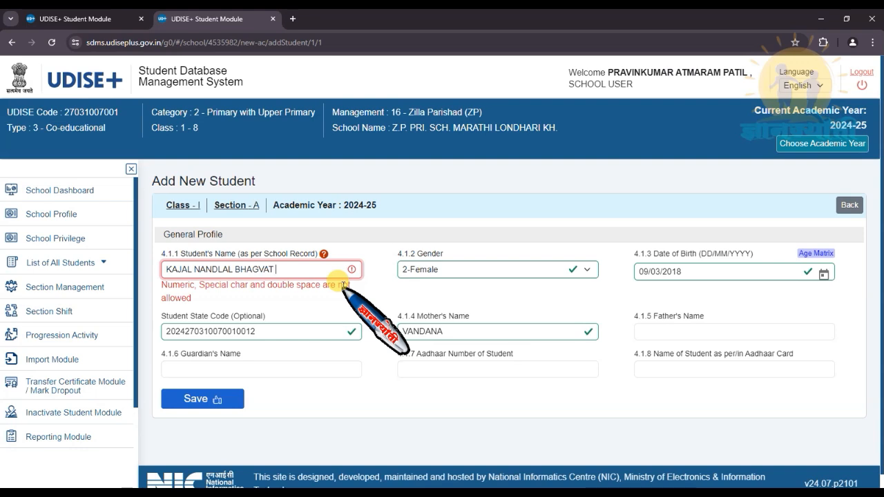
pyautogui.press('BackSpace')
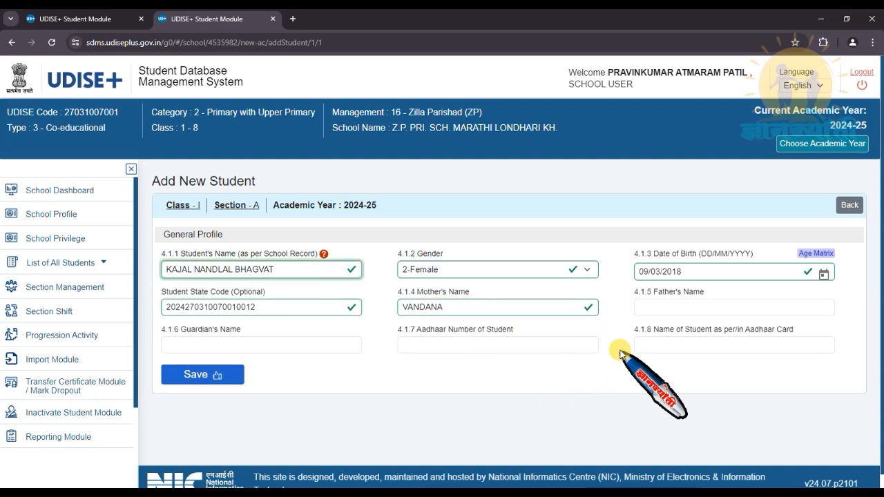
pyautogui.click(658, 305)
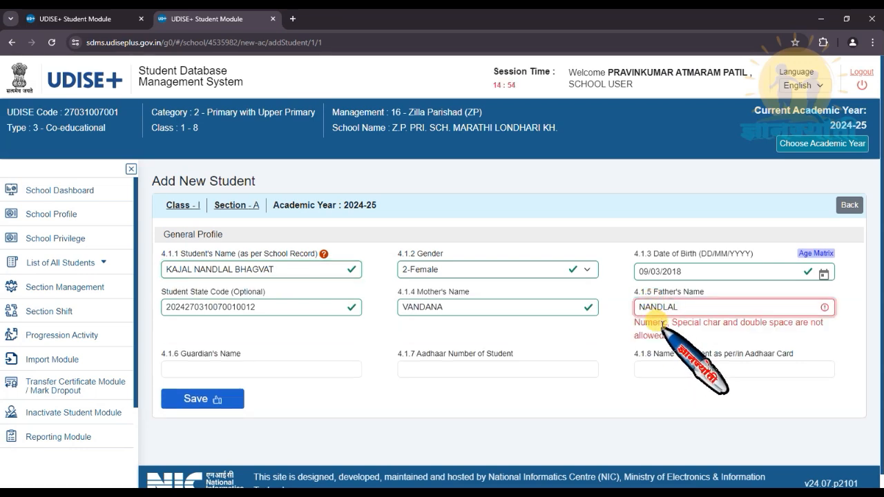
pyautogui.press('BackSpace')
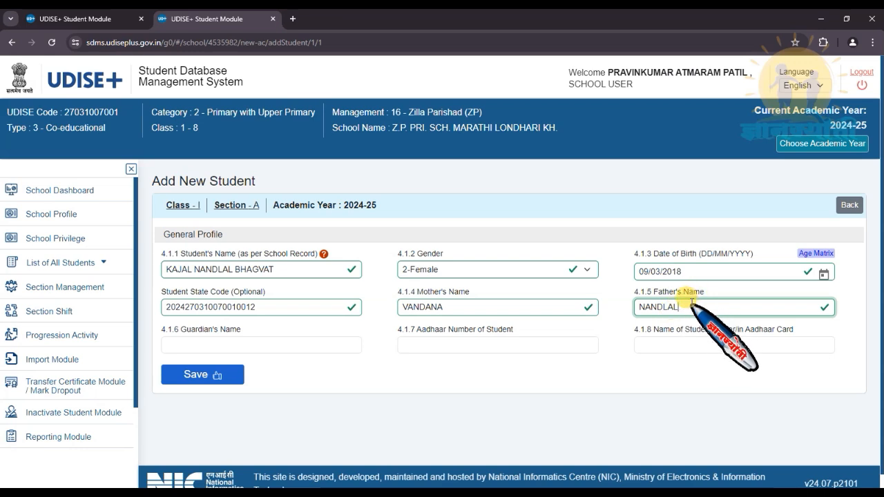
# - Leave Guardian's Name blank and enter the student's Aadhaar number in field 4.1.7
pyautogui.click(196, 343)
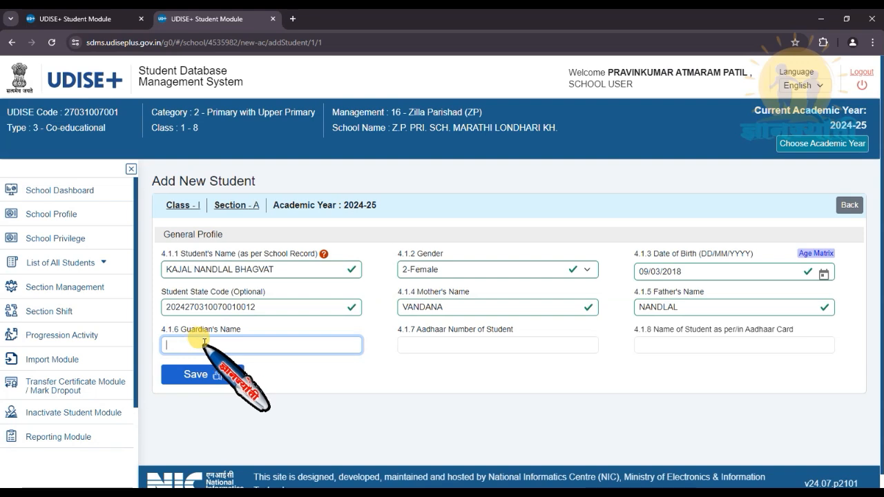
pyautogui.click(428, 343)
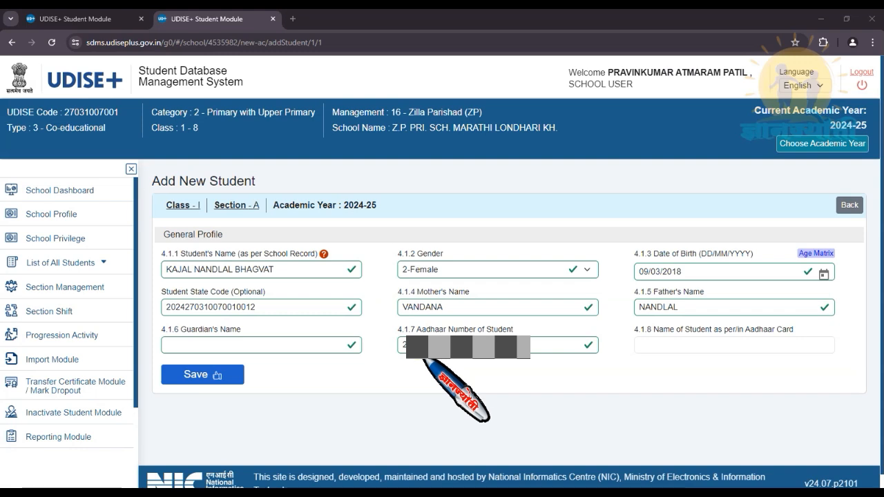
pyautogui.click(413, 331)
pyautogui.click(420, 344)
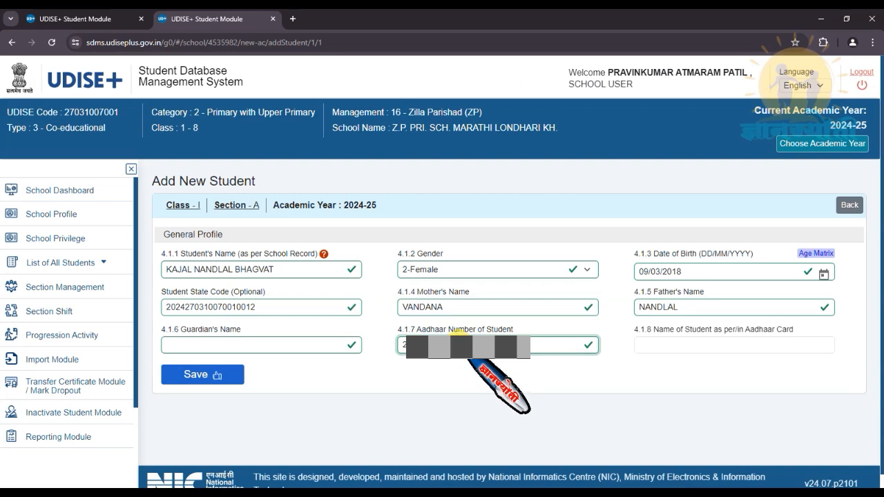
pyautogui.click(656, 343)
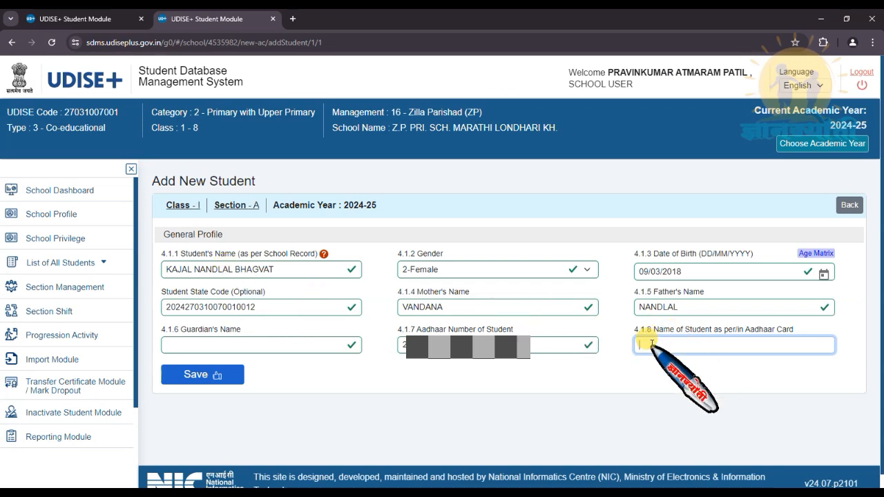
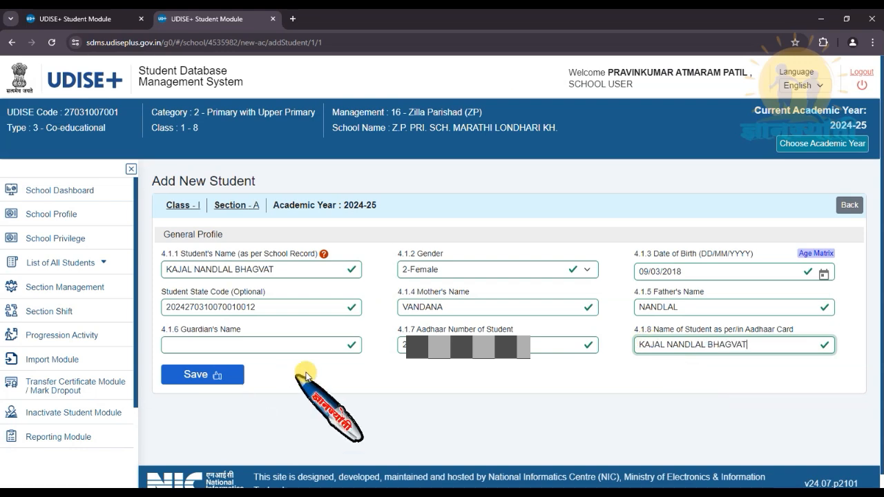
# - Type the student's full name in field 4.1.8 exactly as on the Aadhaar card
pyautogui.click(304, 372)
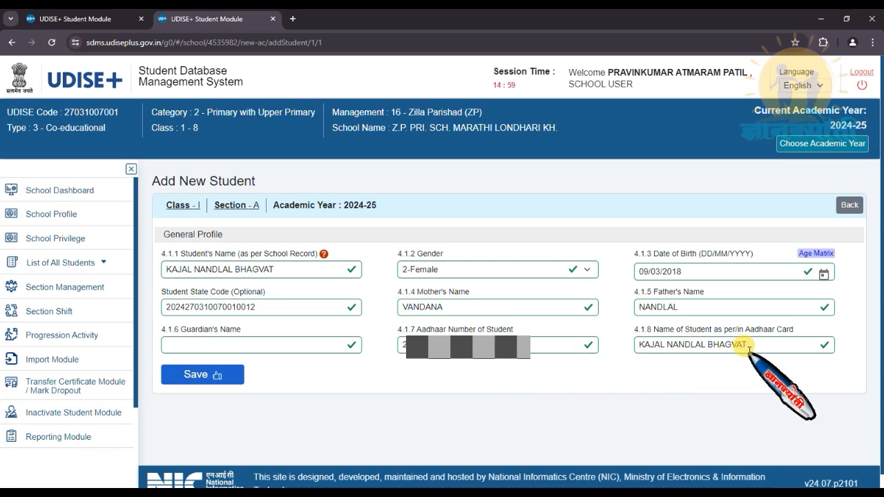
# - Save the student, tick the name, father's name, mother's name and birth-date checks, and confirm
pyautogui.click(209, 377)
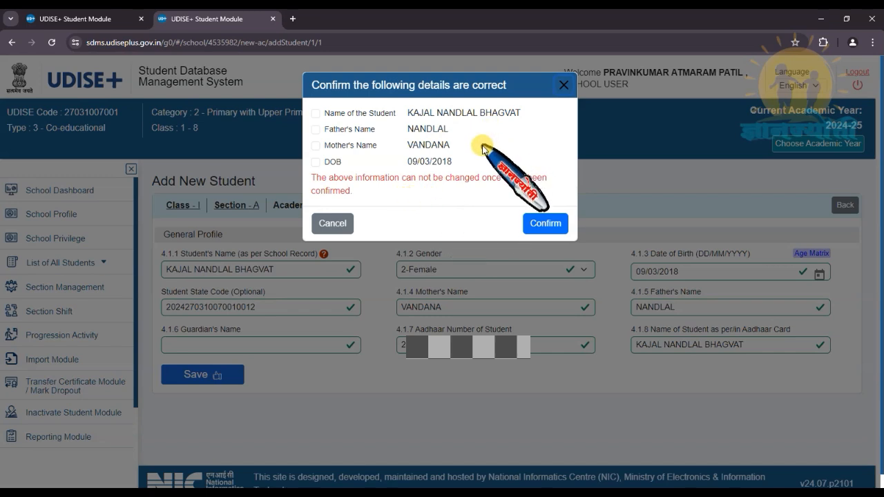
pyautogui.scroll(-1, 376, 207)
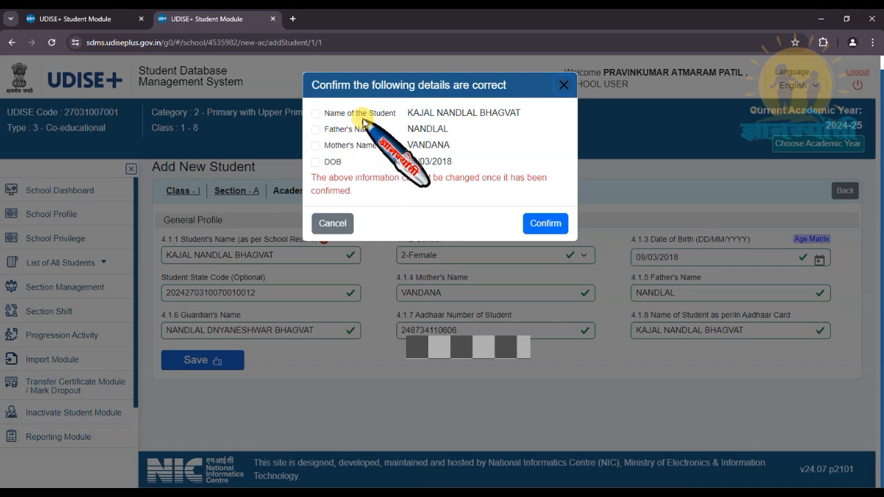
pyautogui.click(315, 113)
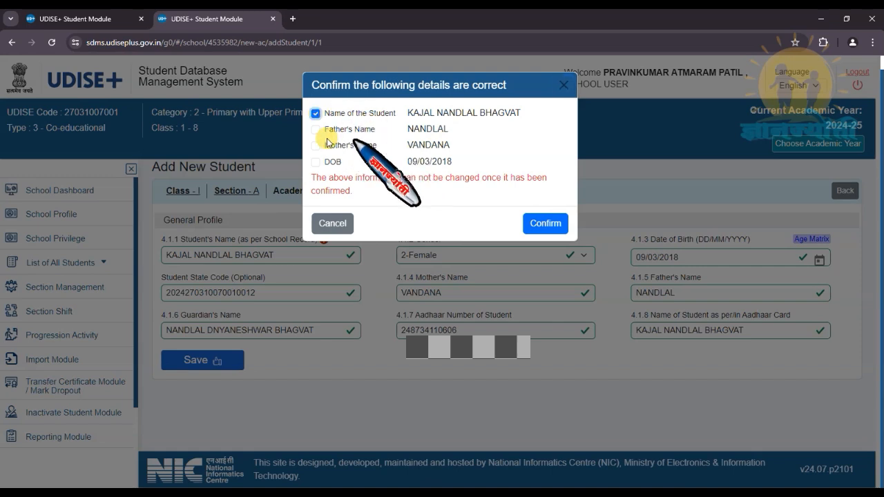
pyautogui.click(315, 130)
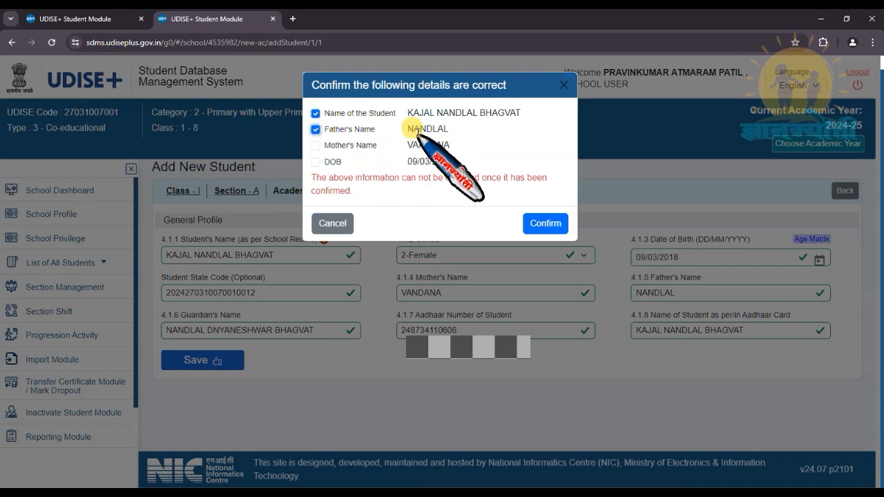
pyautogui.click(315, 146)
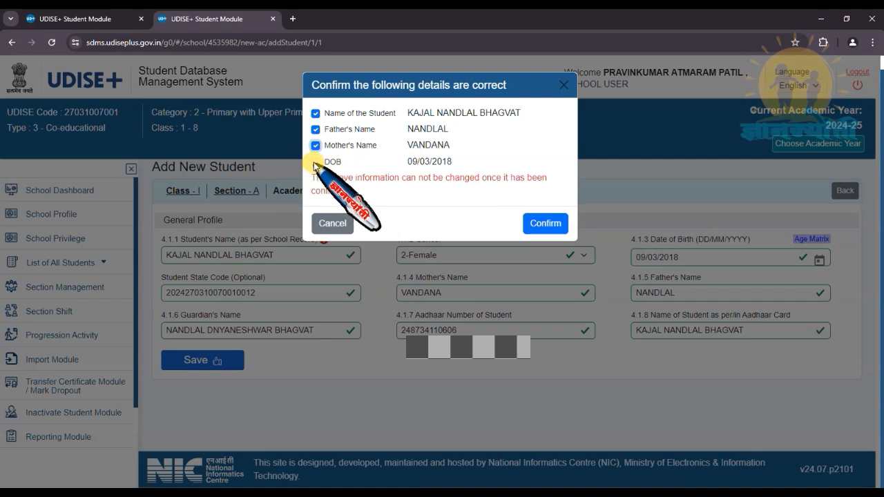
pyautogui.click(315, 162)
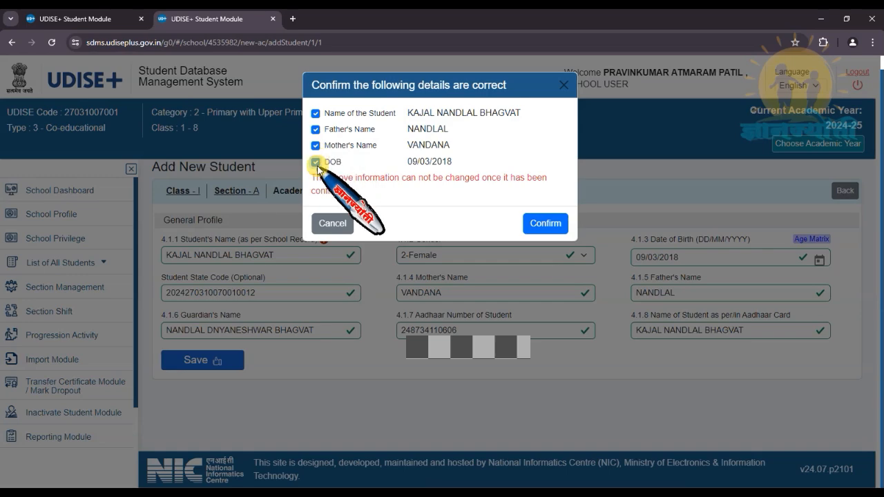
pyautogui.click(549, 226)
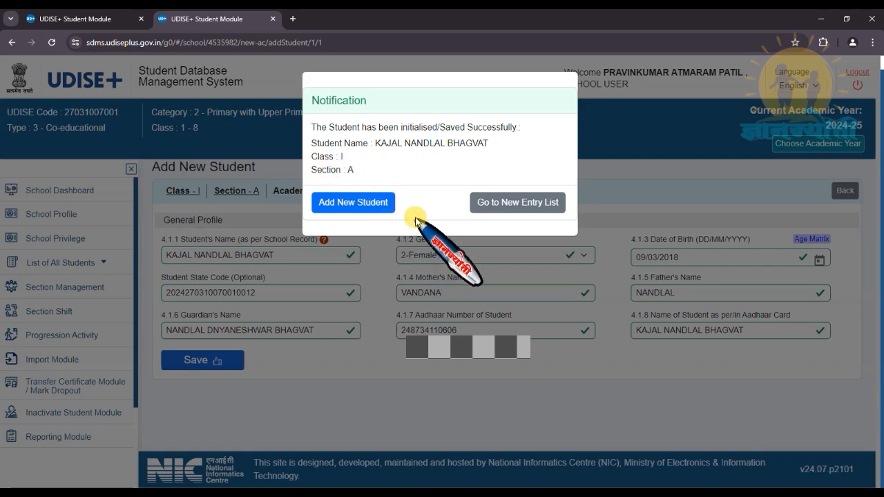
# - Check that the Class I list shows the new student as Not Started, then return to the dashboard
pyautogui.click(380, 208)
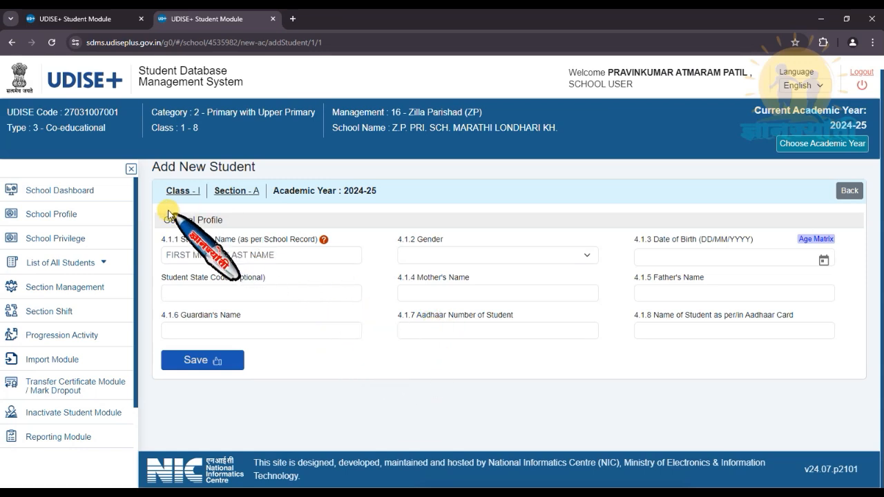
pyautogui.click(68, 196)
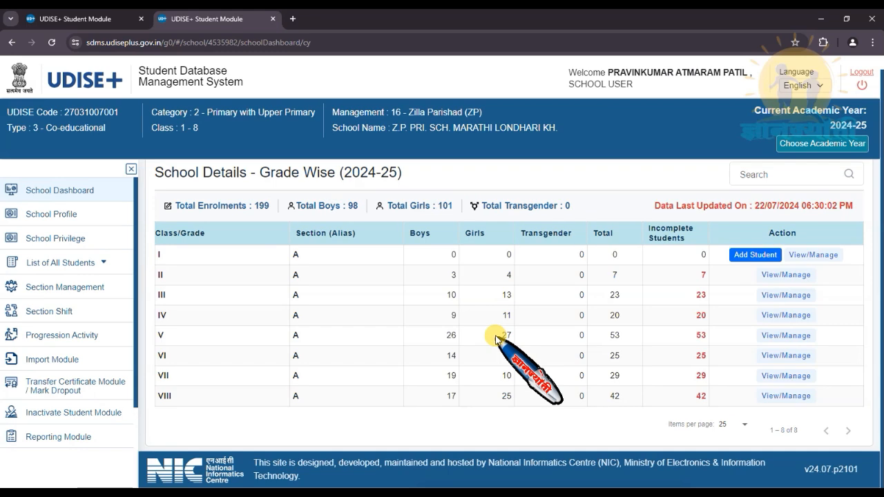
pyautogui.click(816, 255)
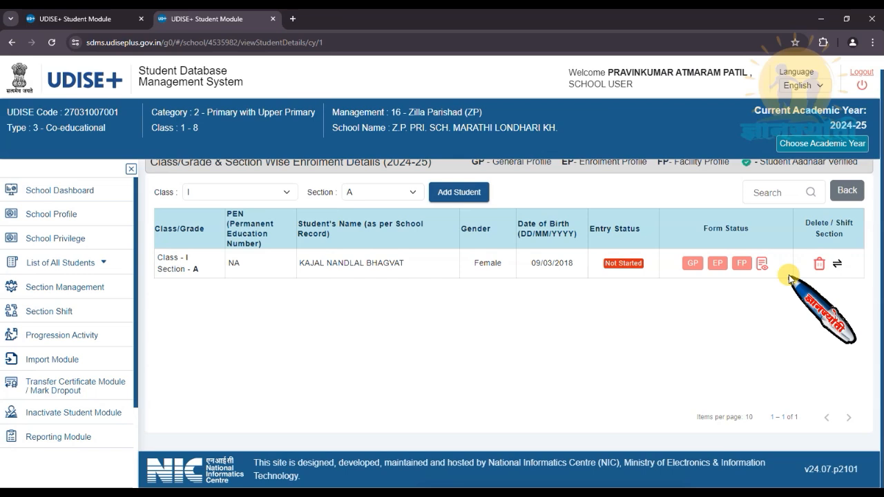
pyautogui.click(846, 193)
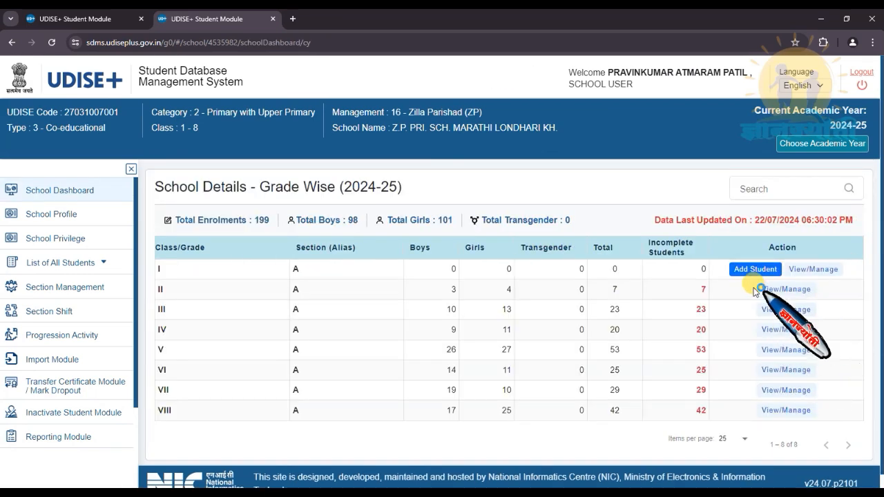
# - Add a new Class I student, pasting her full name and setting gender to 2-Female
pyautogui.click(755, 269)
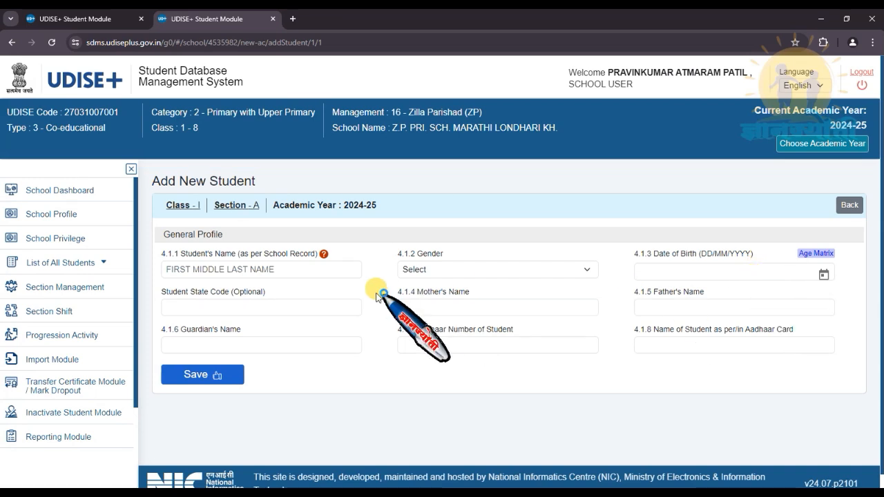
pyautogui.click(180, 268)
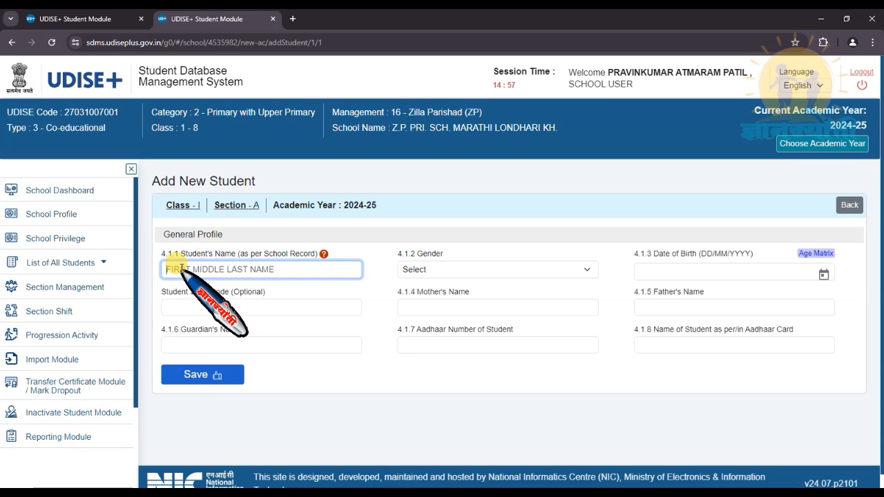
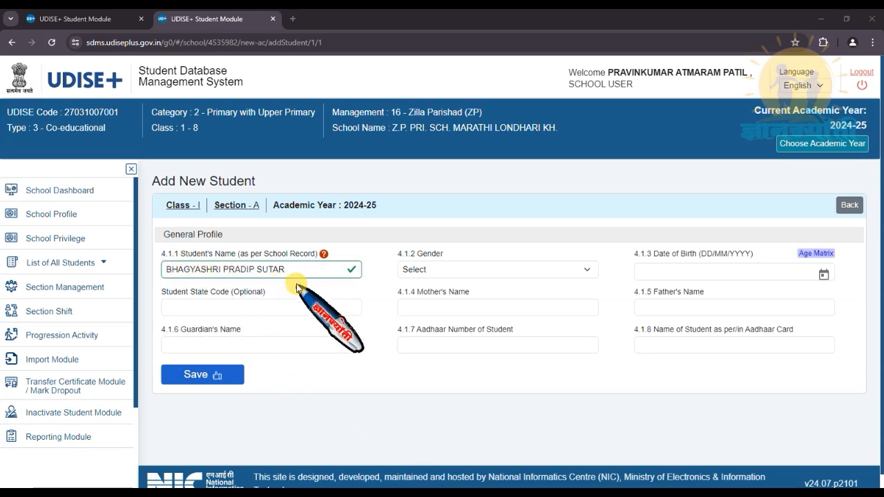
pyautogui.click(585, 270)
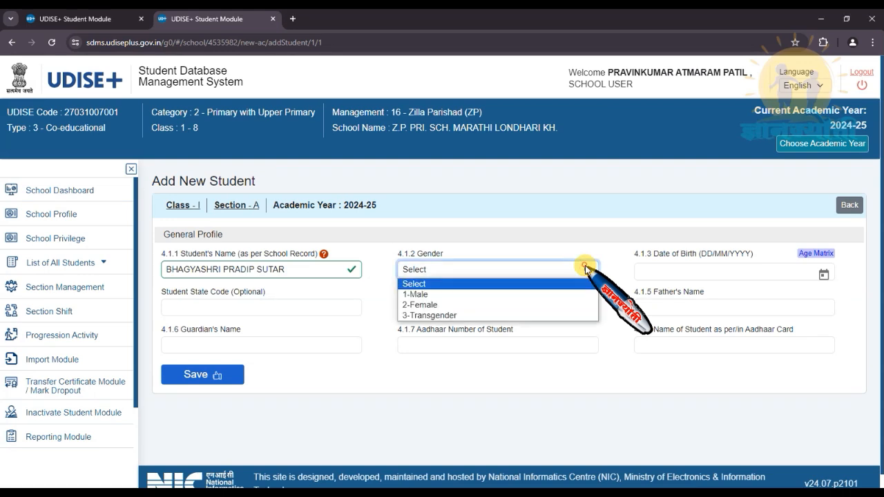
pyautogui.click(435, 305)
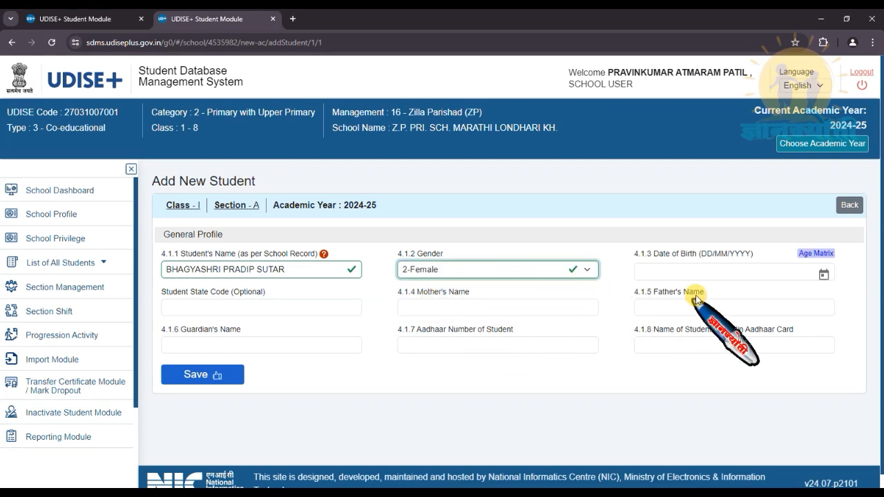
# - Set her date of birth to 02/11/2018 in the calendar
pyautogui.click(824, 272)
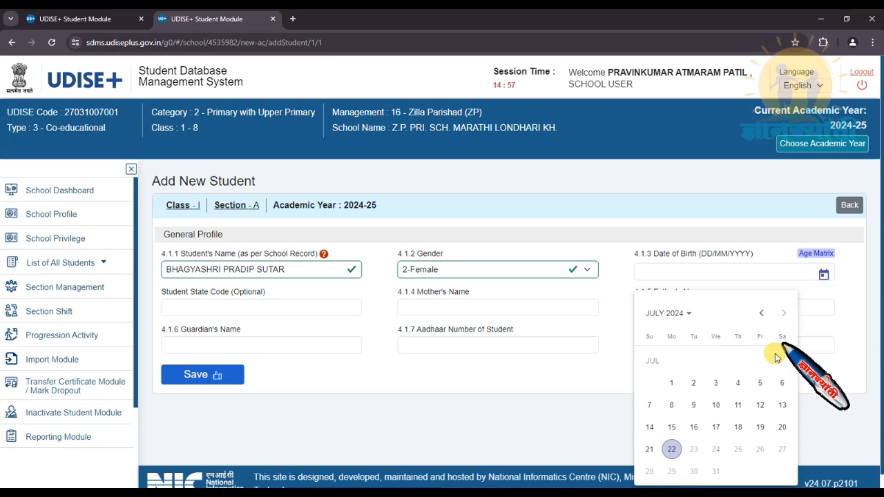
pyautogui.click(689, 315)
pyautogui.click(698, 436)
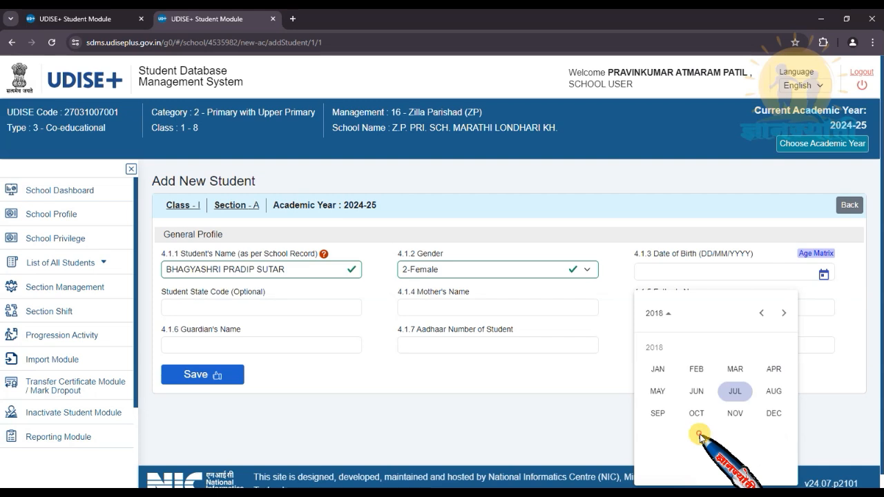
pyautogui.click(733, 413)
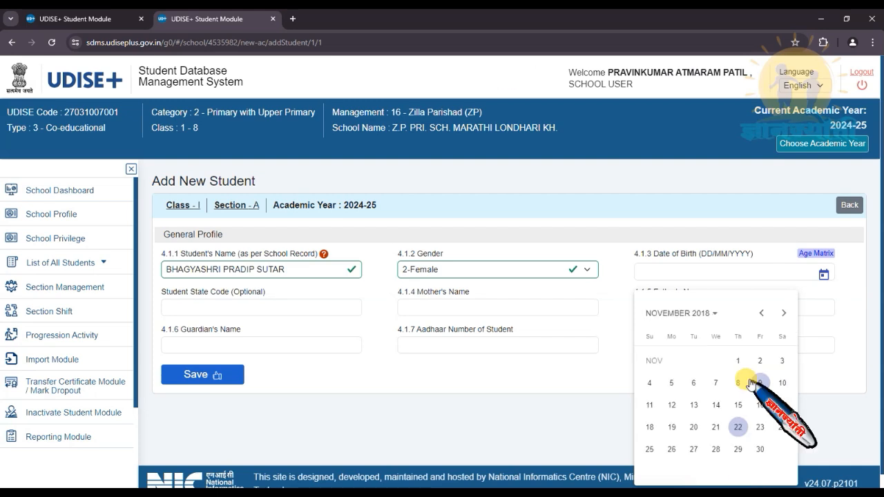
pyautogui.click(760, 360)
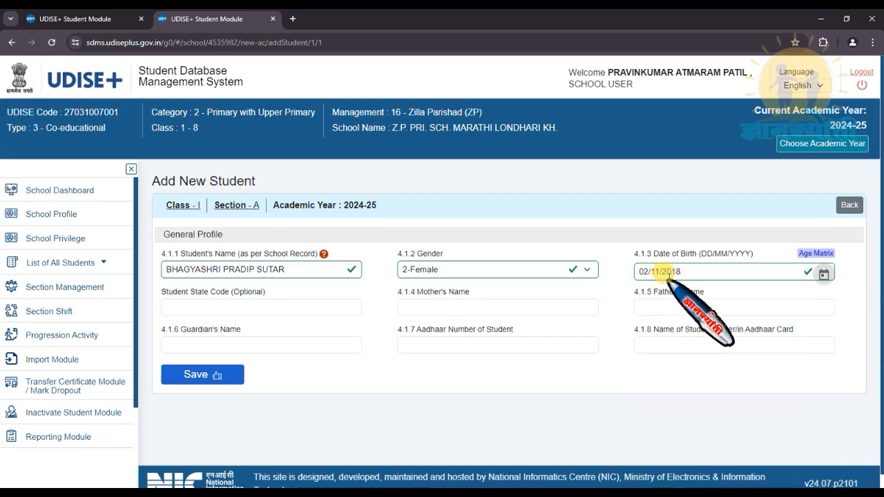
# - Enter the student's state code, mother's and father's names, and Aadhaar number
pyautogui.click(187, 304)
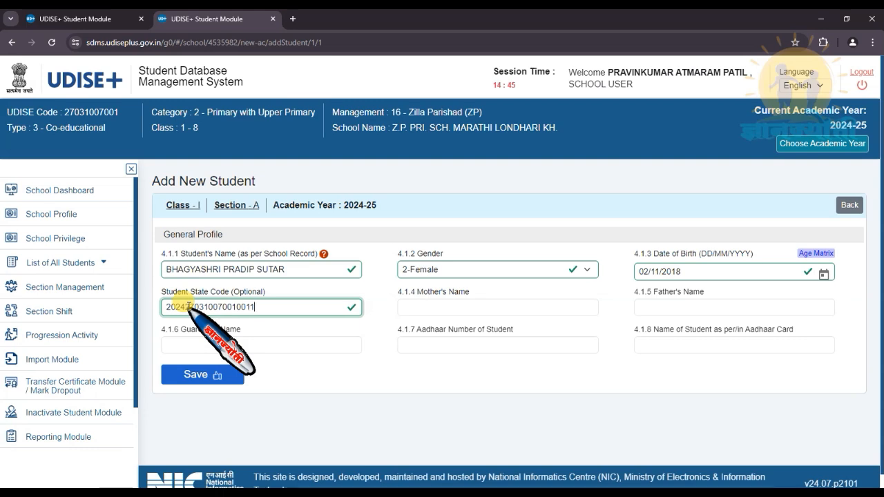
pyautogui.click(426, 304)
pyautogui.write('JAYSHRI')
pyautogui.press('Tab')
pyautogui.write('PRADIP')
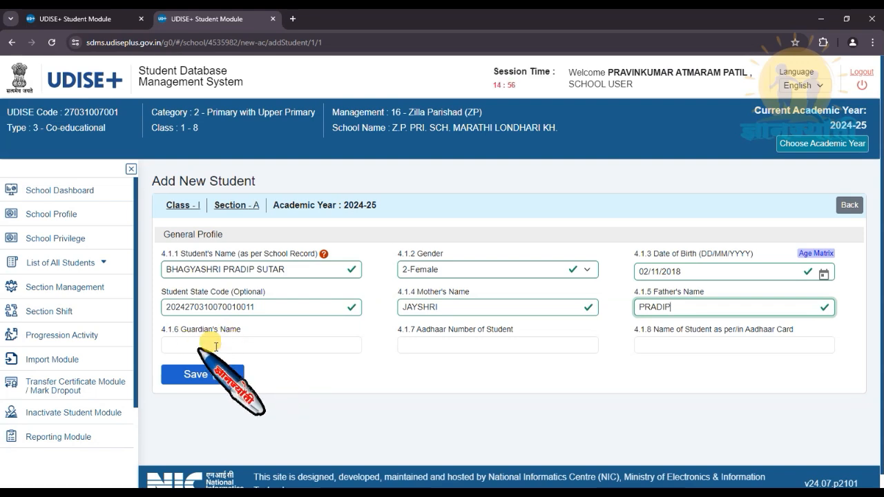
pyautogui.click(424, 343)
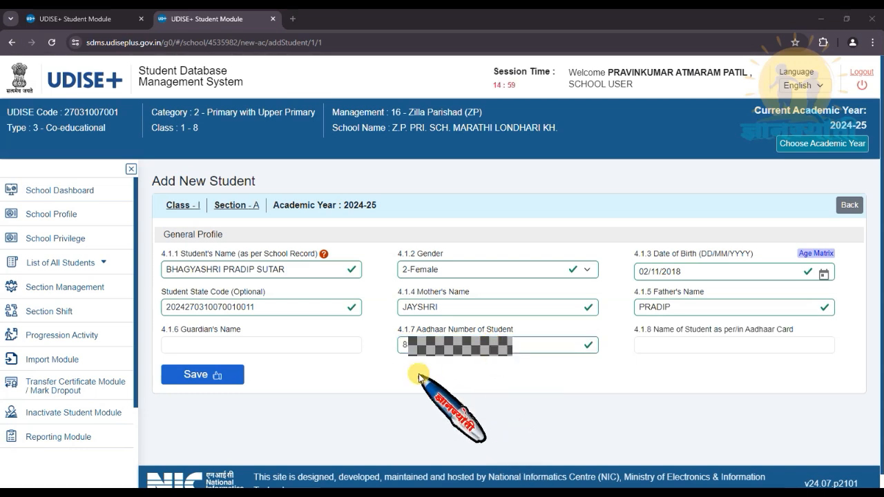
pyautogui.click(654, 342)
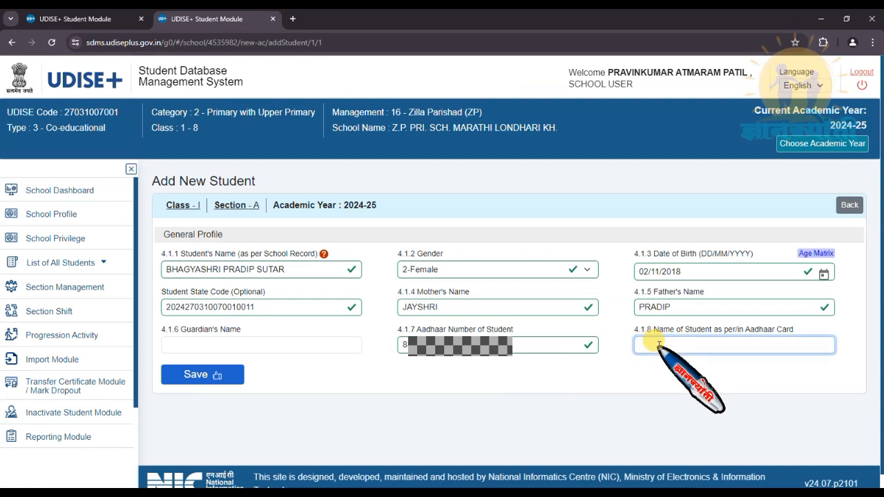
# - Copy the student's recorded name and paste it into the Name as per Aadhaar field
pyautogui.click(496, 483)
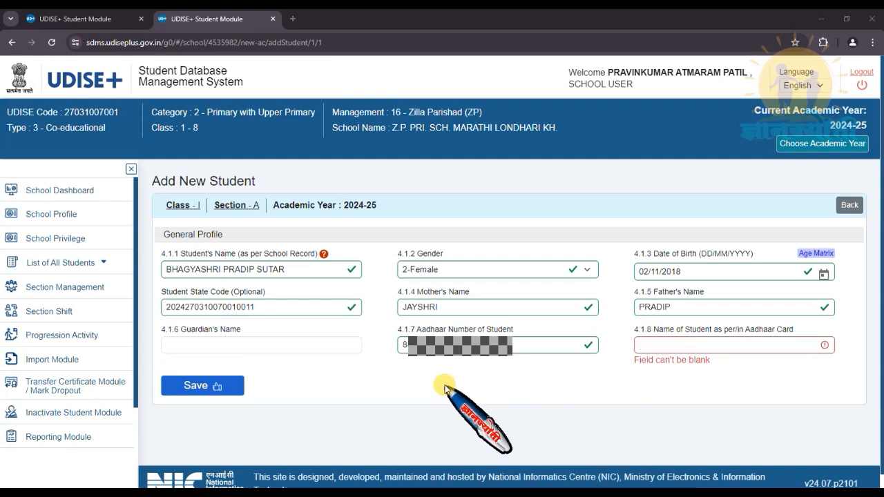
pyautogui.click(289, 269)
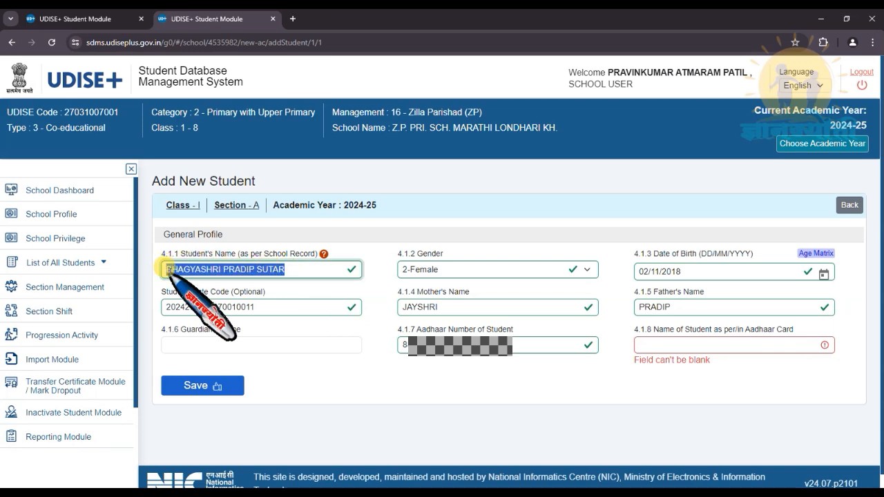
pyautogui.click(639, 343)
pyautogui.rightClick(639, 343)
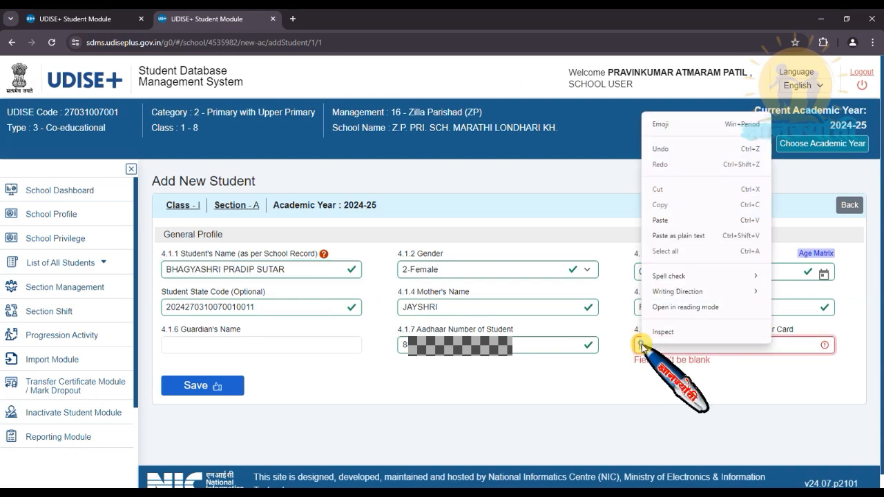
pyautogui.click(664, 243)
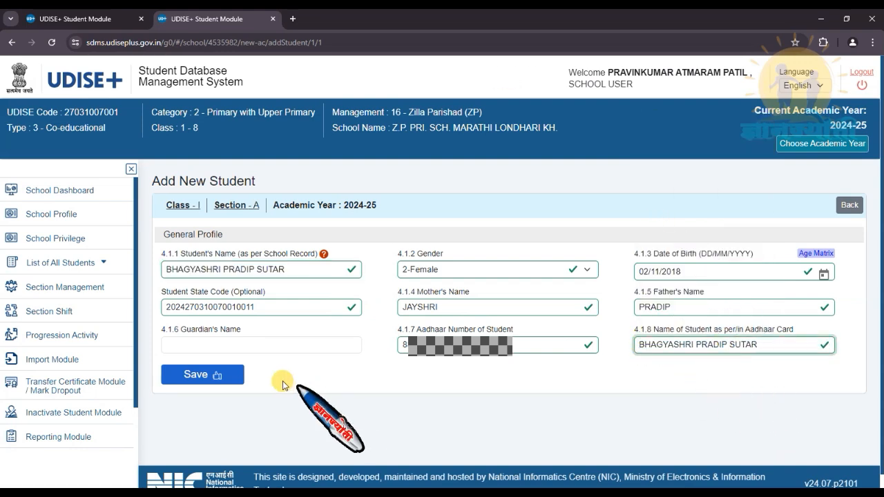
# - Save the student, ticking the name, father's name, mother's name and birth date confirmations
pyautogui.click(201, 375)
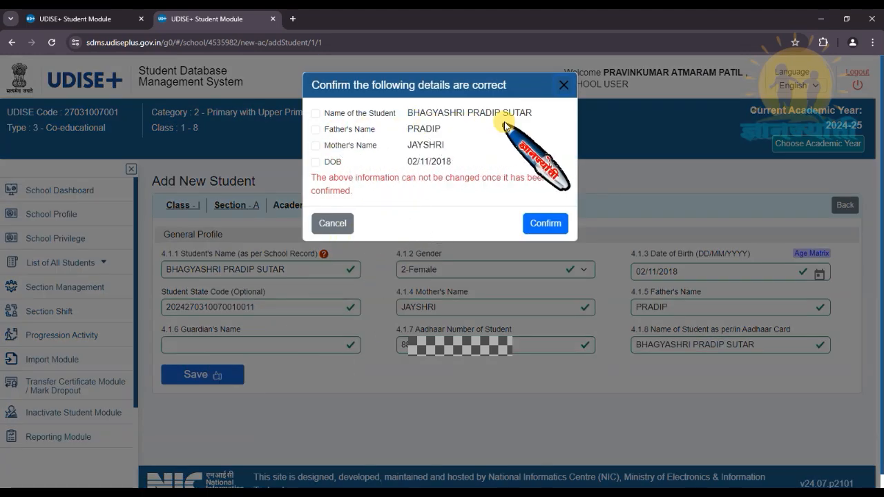
pyautogui.click(316, 113)
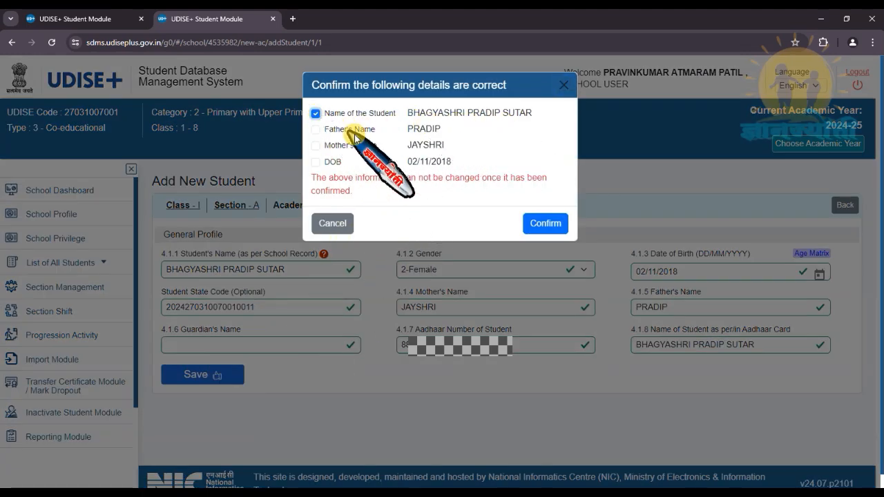
pyautogui.click(316, 129)
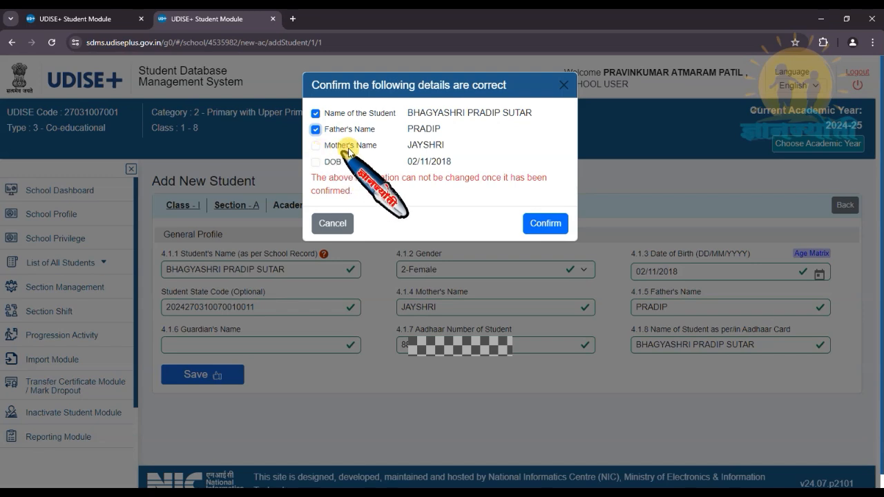
pyautogui.click(316, 145)
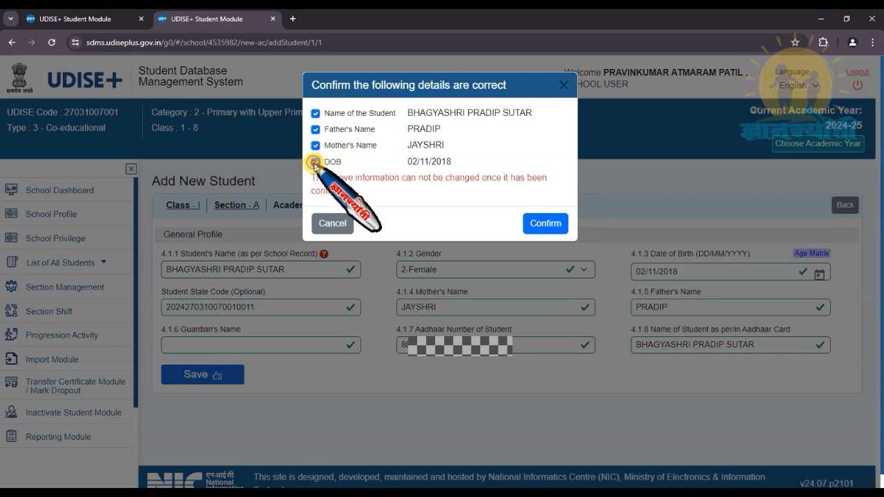
pyautogui.click(315, 162)
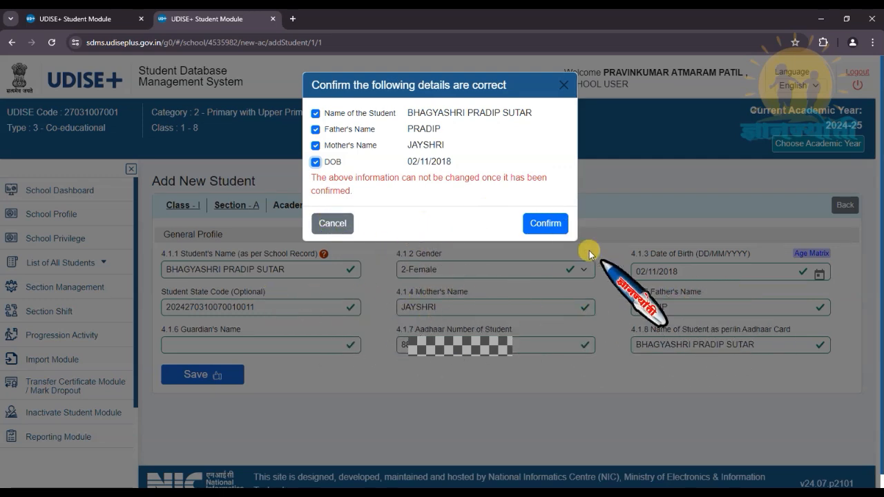
pyautogui.click(545, 224)
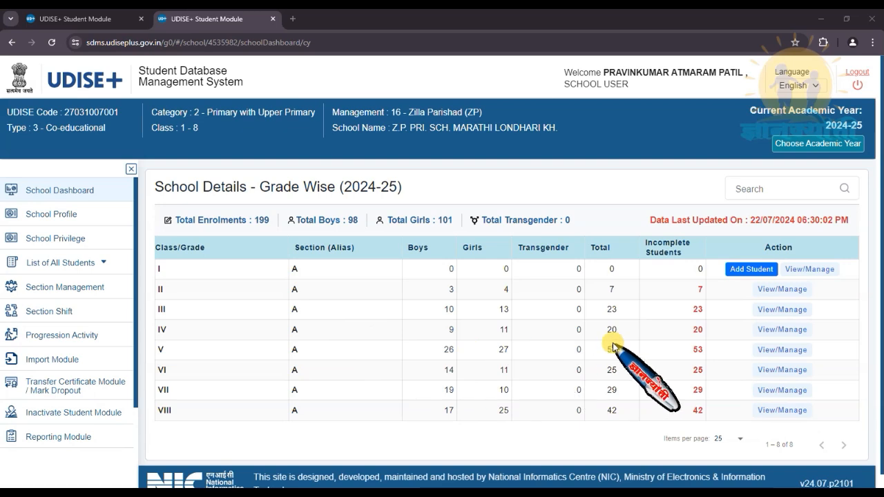
pyautogui.click(811, 269)
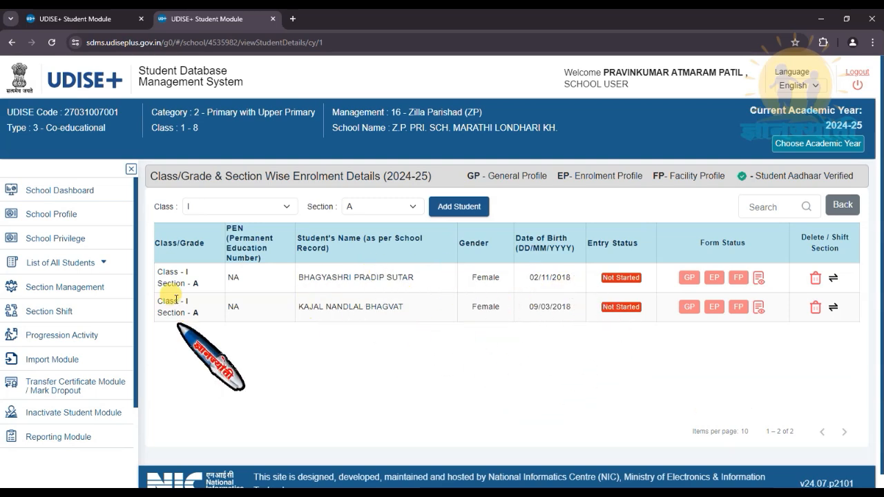
pyautogui.click(462, 207)
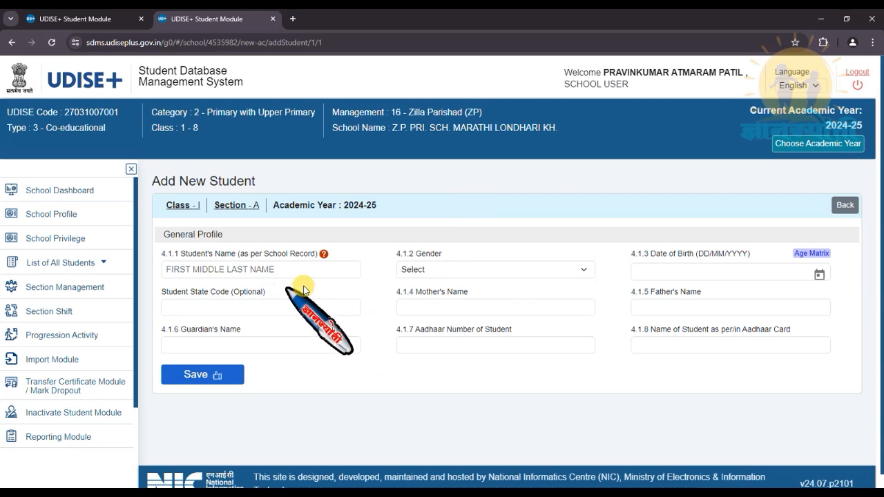
pyautogui.click(843, 206)
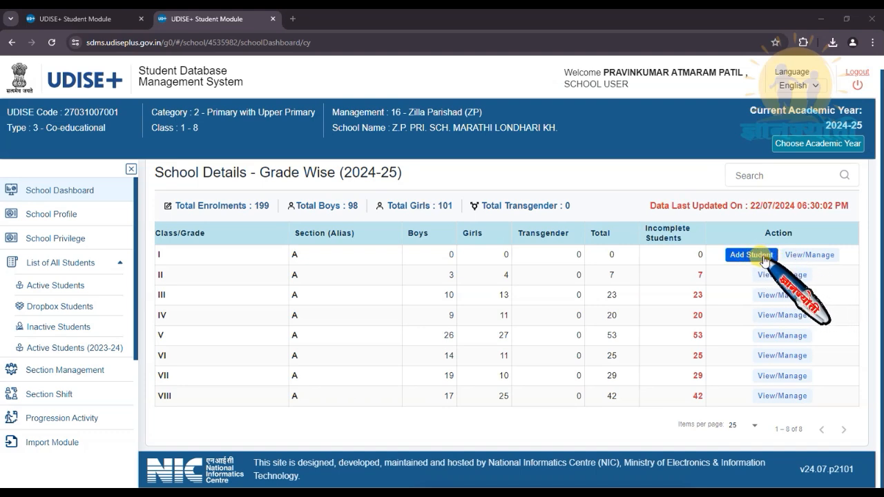
pyautogui.click(812, 257)
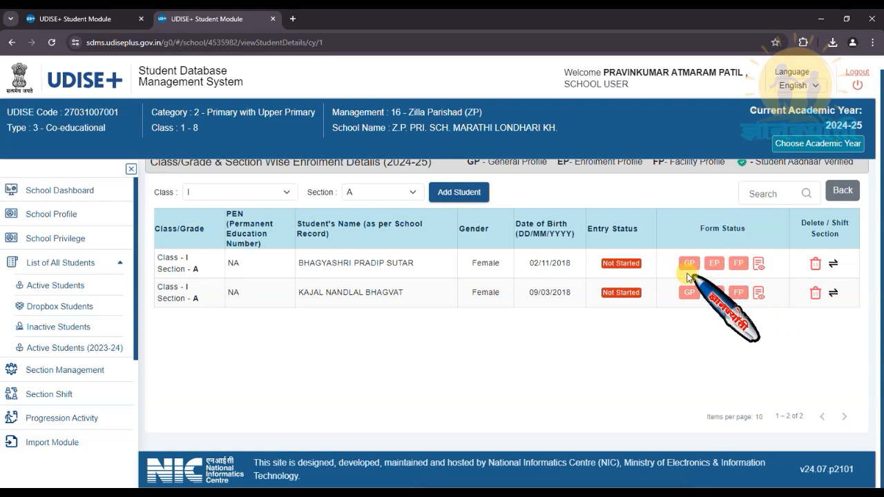
pyautogui.click(80, 195)
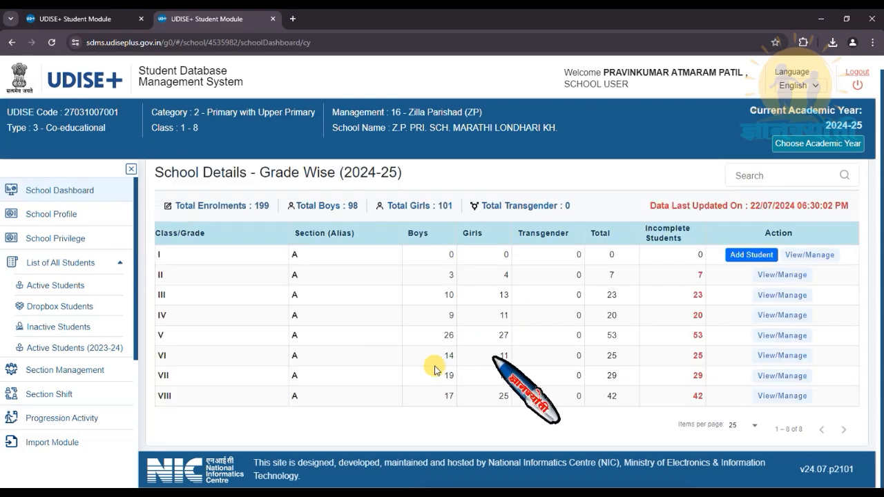
# - View Class VI enrolment, then open the School Profile's School Privilege table
pyautogui.click(783, 355)
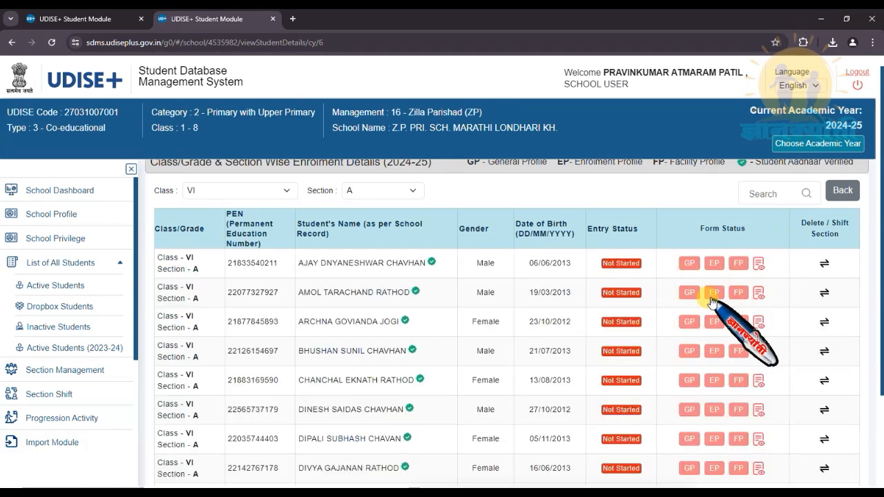
pyautogui.click(64, 218)
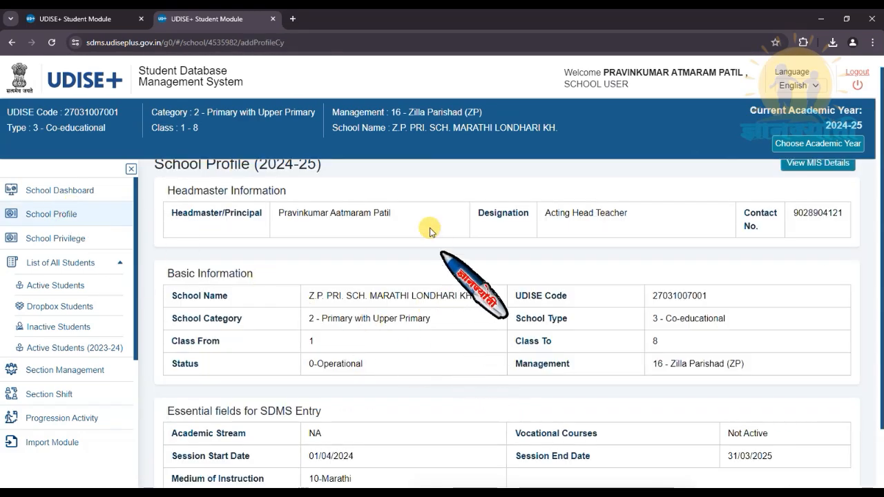
pyautogui.click(75, 243)
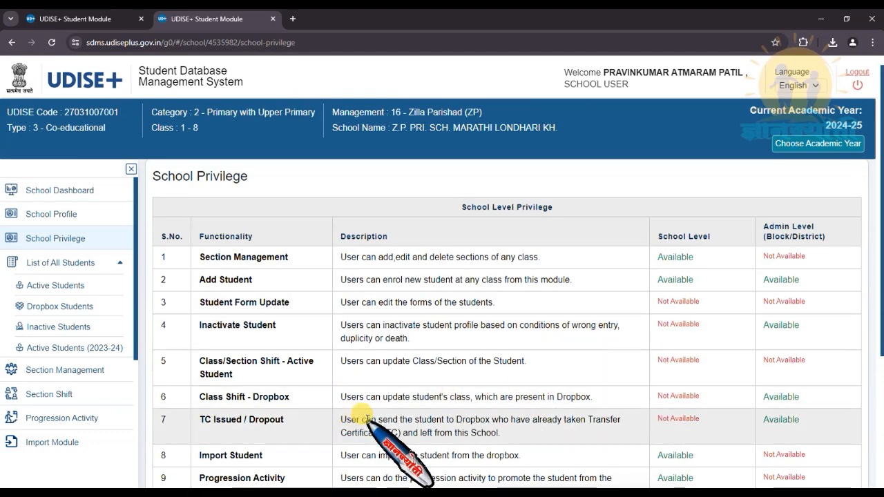
# - Review the School Privilege table and expand the List of All Students group
pyautogui.scroll(-1, 559, 401)
pyautogui.scroll(-1, 560, 408)
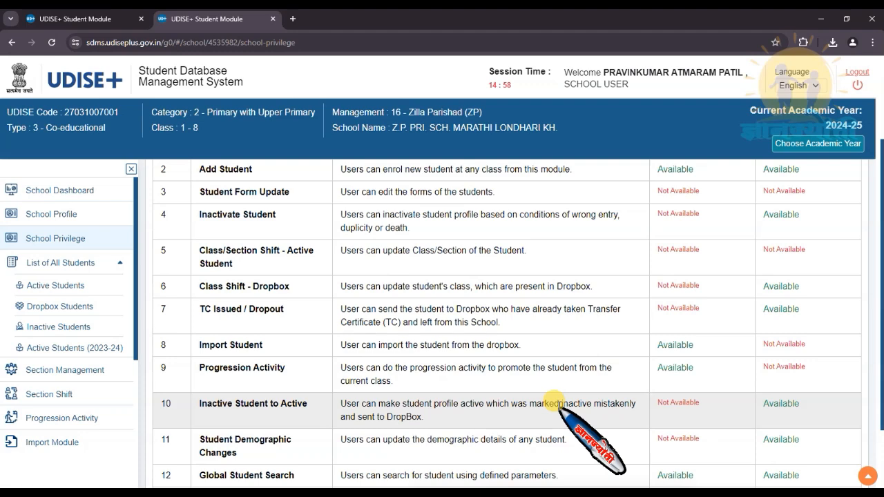
pyautogui.scroll(-1, 558, 403)
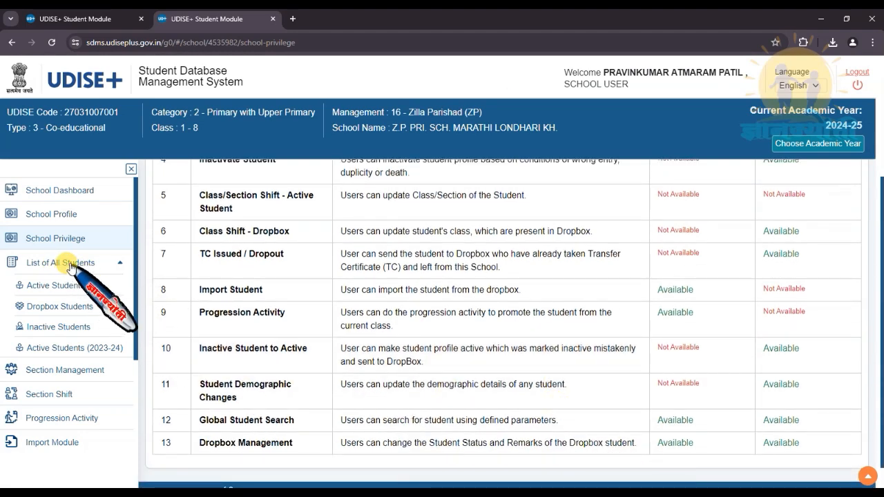
pyautogui.click(69, 265)
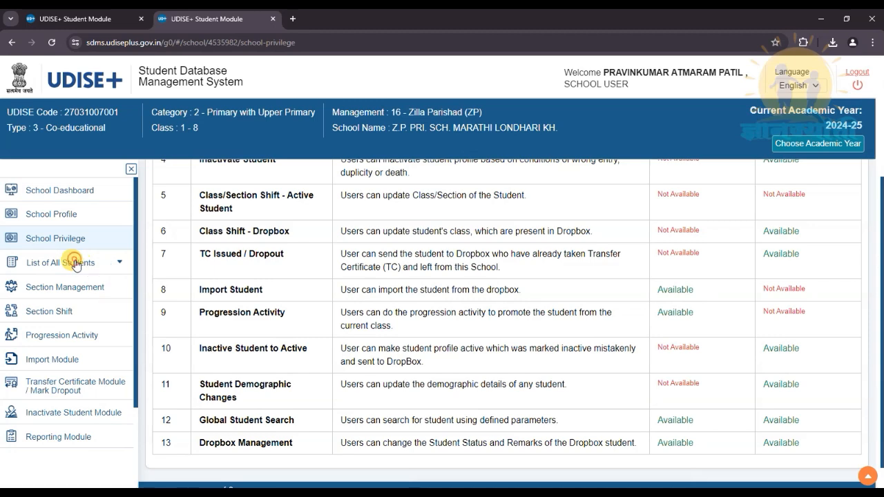
pyautogui.click(69, 261)
# - Show and scan the list of all Active Students for 2024-25
pyautogui.click(63, 285)
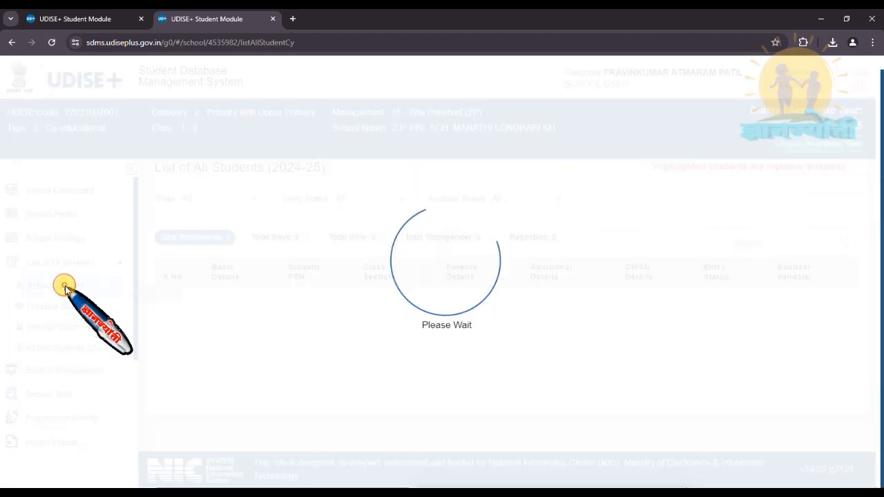
pyautogui.scroll(-3, 469, 294)
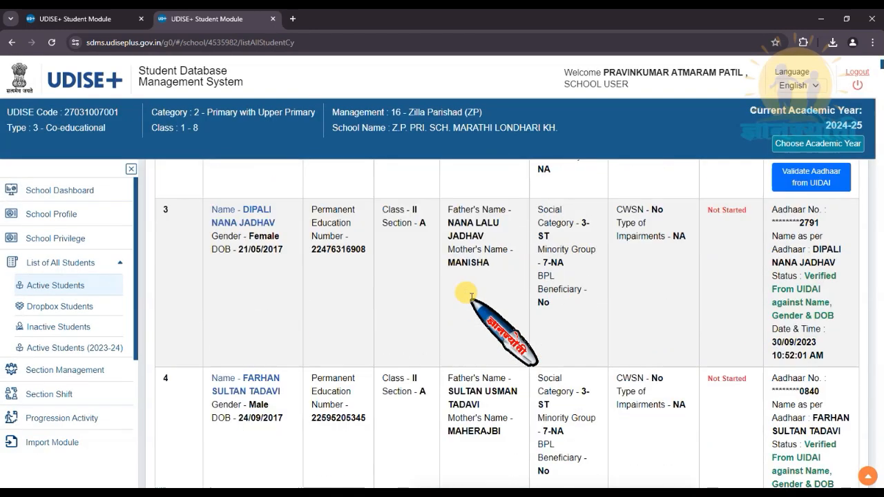
pyautogui.scroll(5, 468, 297)
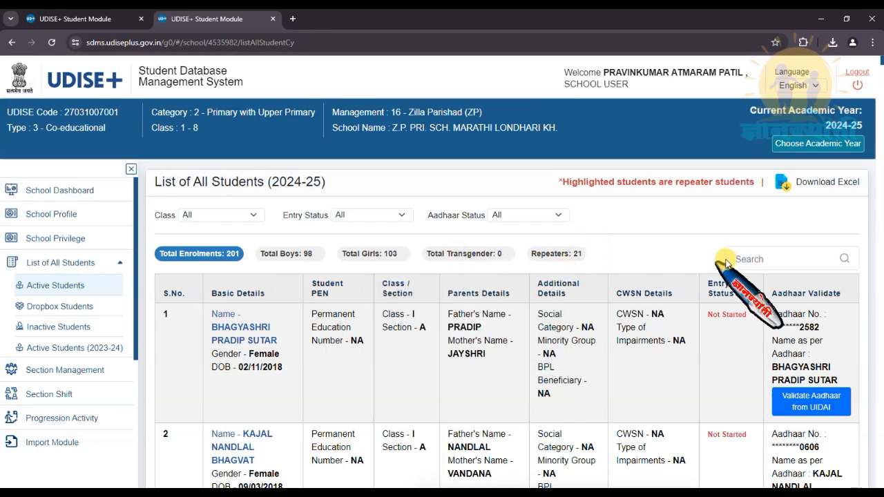
# - Review the Dropbox and Inactive Students lists, then go back to the School Dashboard
pyautogui.click(69, 312)
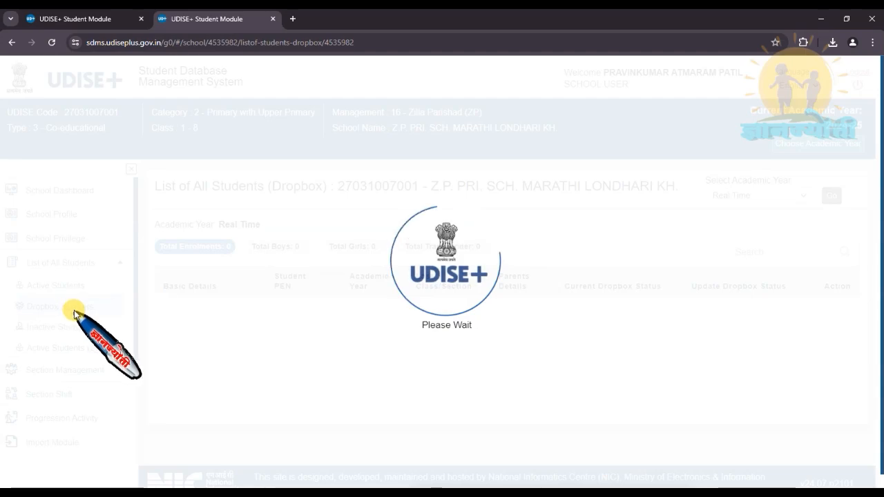
pyautogui.scroll(-3, 478, 348)
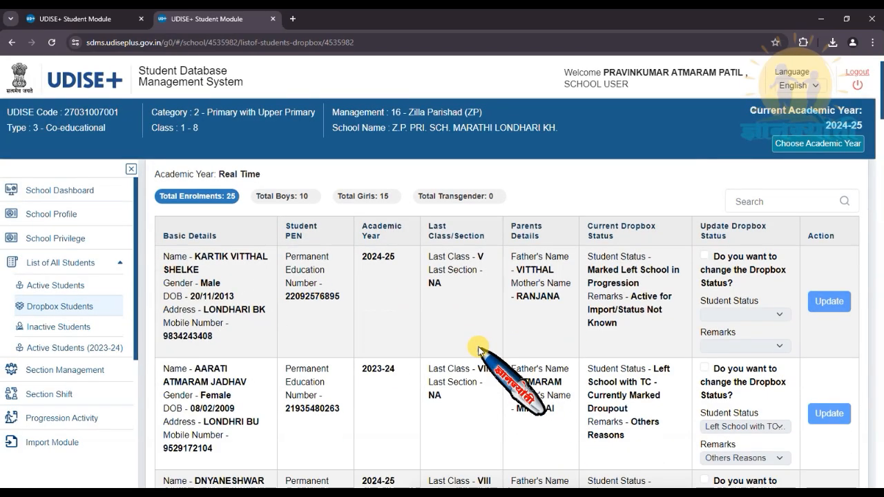
pyautogui.scroll(-6, 478, 350)
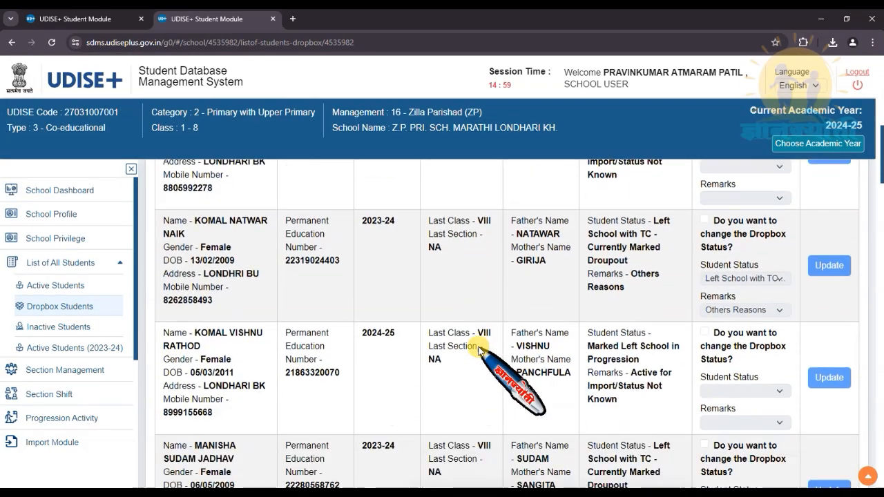
pyautogui.scroll(-7, 478, 351)
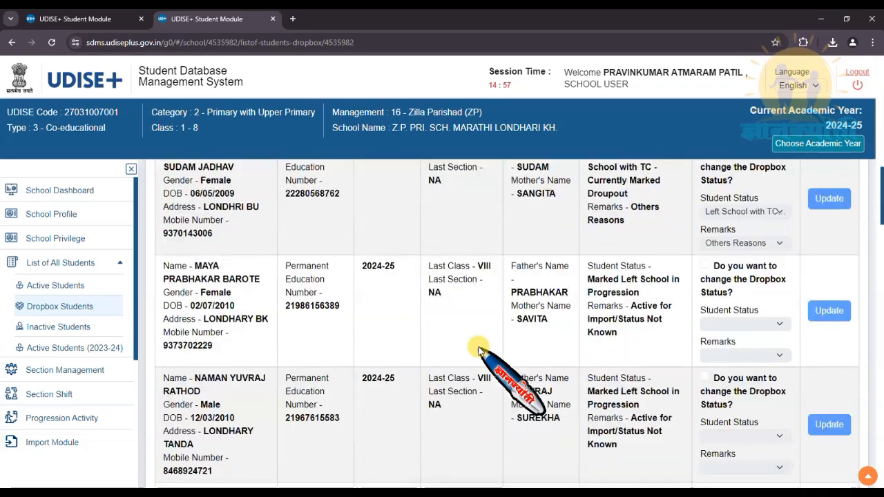
pyautogui.scroll(-2, 479, 350)
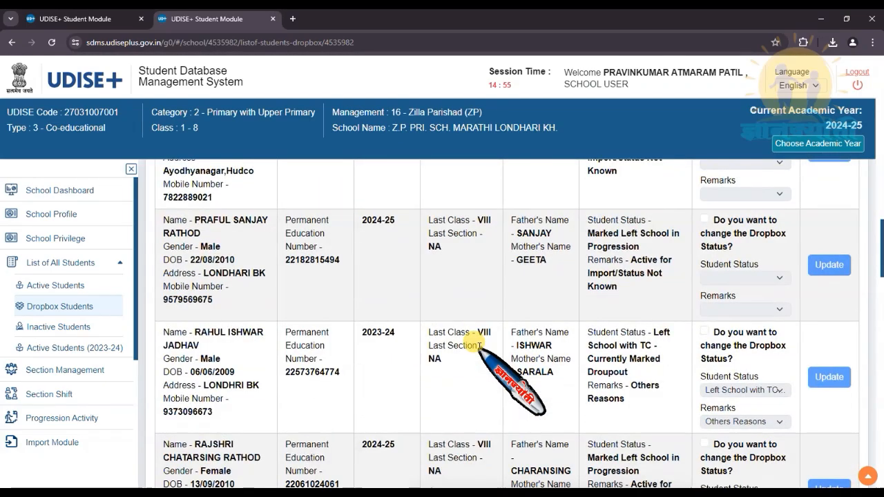
pyautogui.scroll(-7, 478, 349)
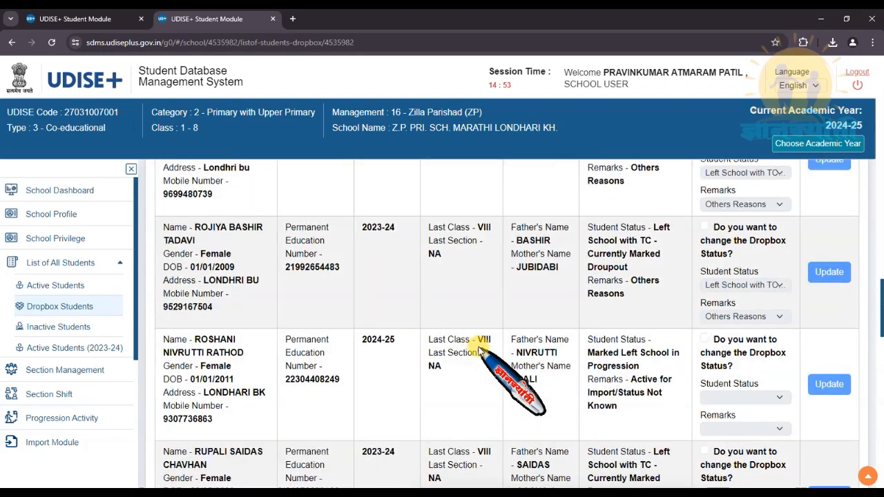
pyautogui.scroll(3, 480, 350)
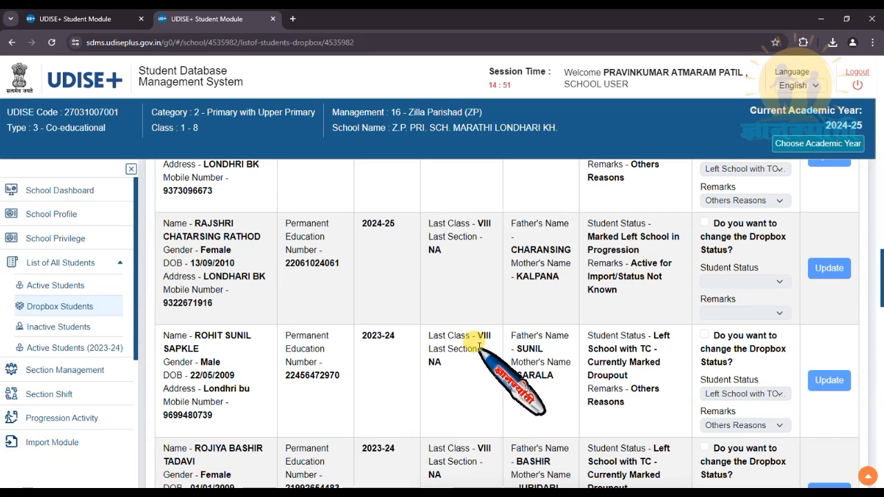
pyautogui.scroll(7, 478, 349)
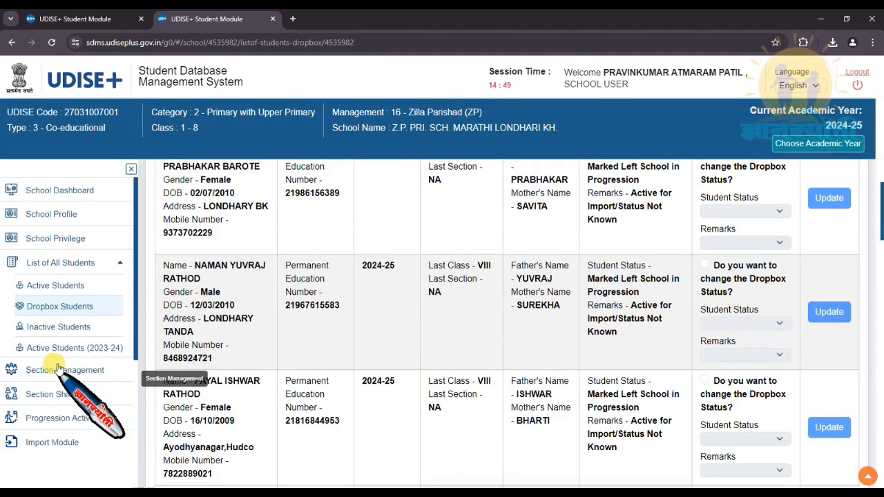
pyautogui.click(78, 328)
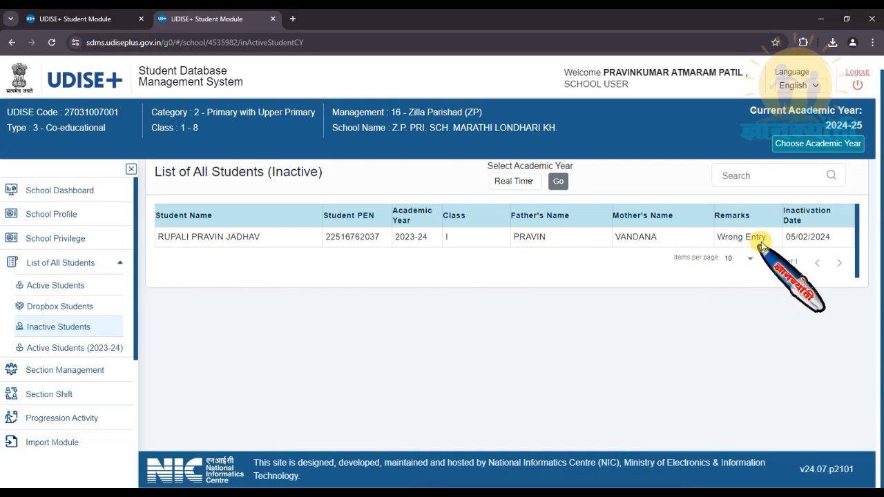
pyautogui.click(78, 196)
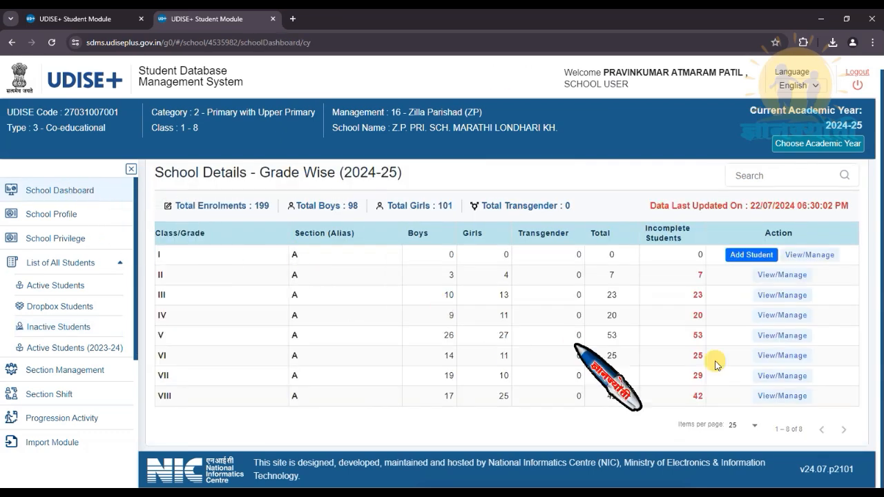
# - Open Class I View/Manage to see both new Section A students listed as Not Started
pyautogui.click(805, 257)
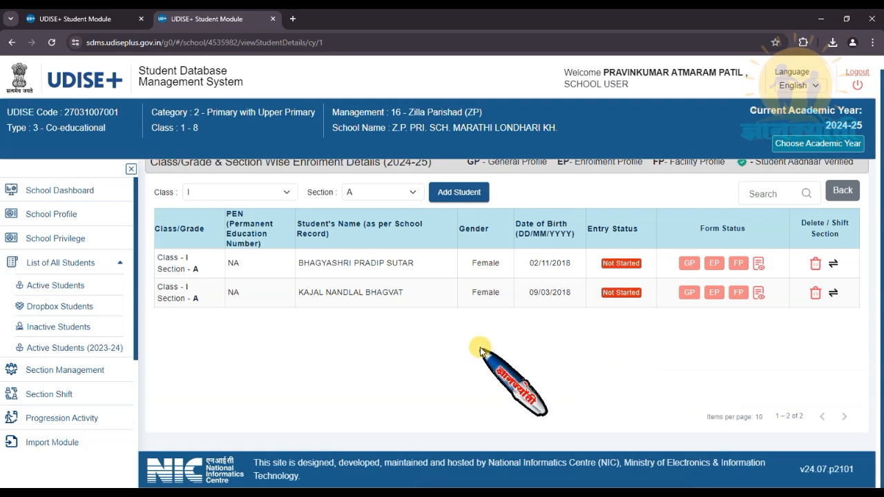
pyautogui.scroll(1, 690, 354)
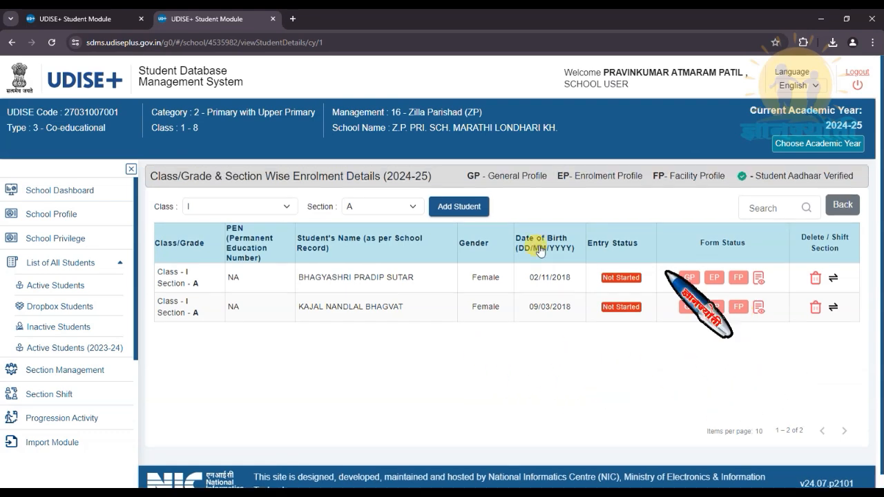